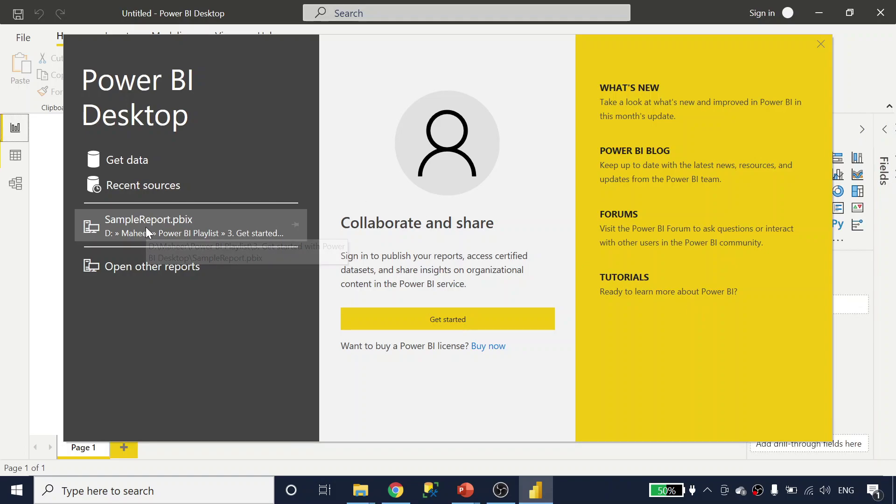
Dismiss the Power BI Desktop start-up screen to reveal SampleReport's Sales and Profit charts
key("Escape")
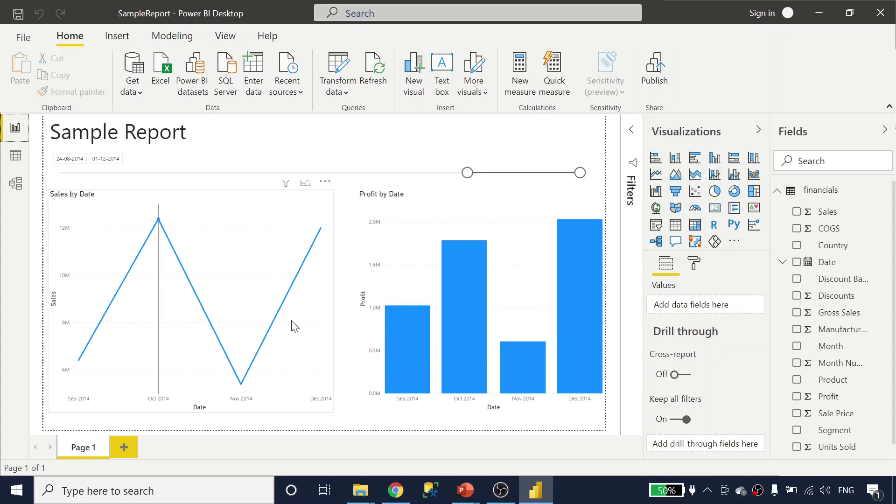
Widen the date slicer so it spans 07-09-2013 to 01-12-2014
left_click_drag(467, 173, 70, 174)
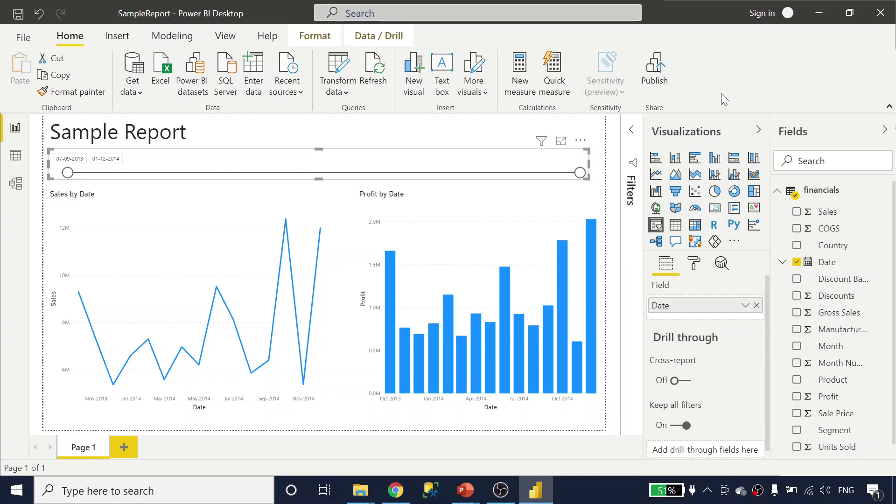
Launch Notepad from the Run box
key("super+r")
type("notepad")
key("BackSpace")
key("BackSpace")
key("BackSpace")
type("pad")
key("Return")
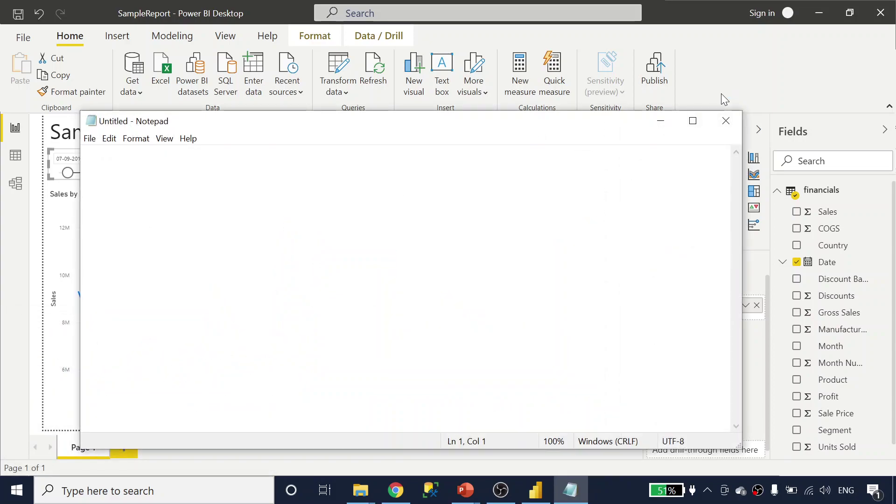
Write the notes 'PBI', 'PBI desktop --> create reports' and 'PBI service --> online service (SaaS)'
type("PBI")
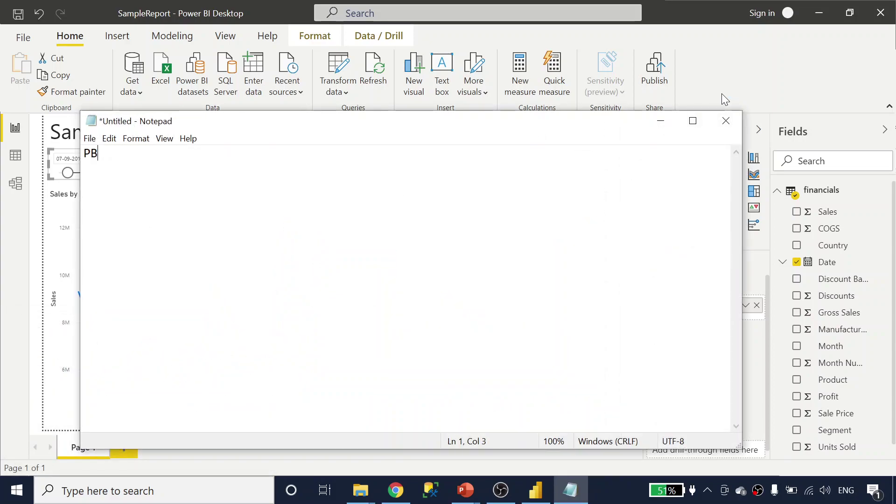
key("Return")
key("Return")
type("PBI d")
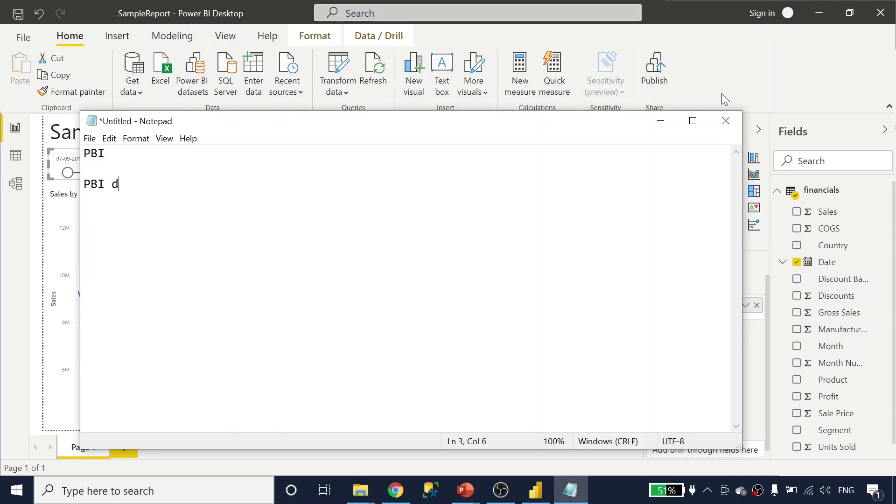
type("esktop --> create reports")
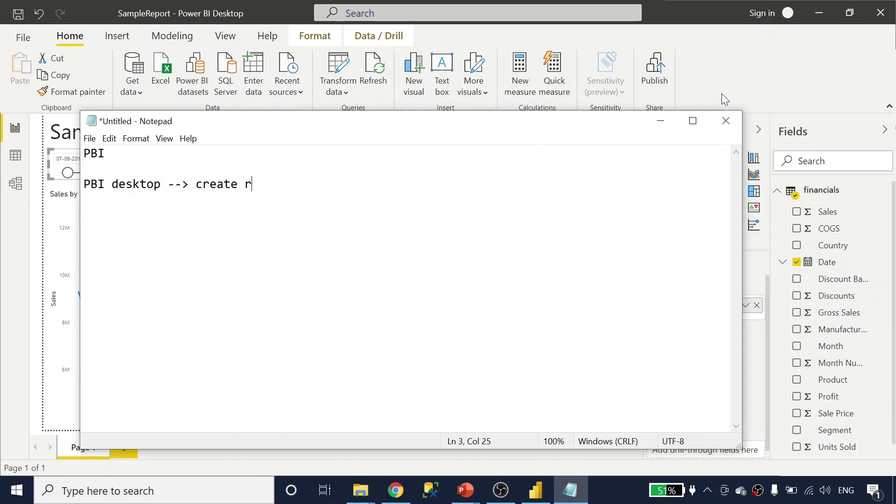
key("Return")
key("Return")
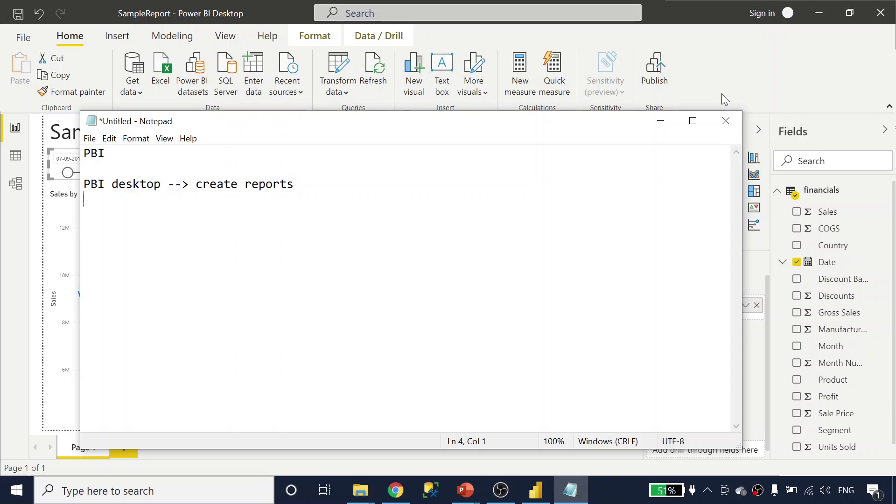
type("PBI service -->")
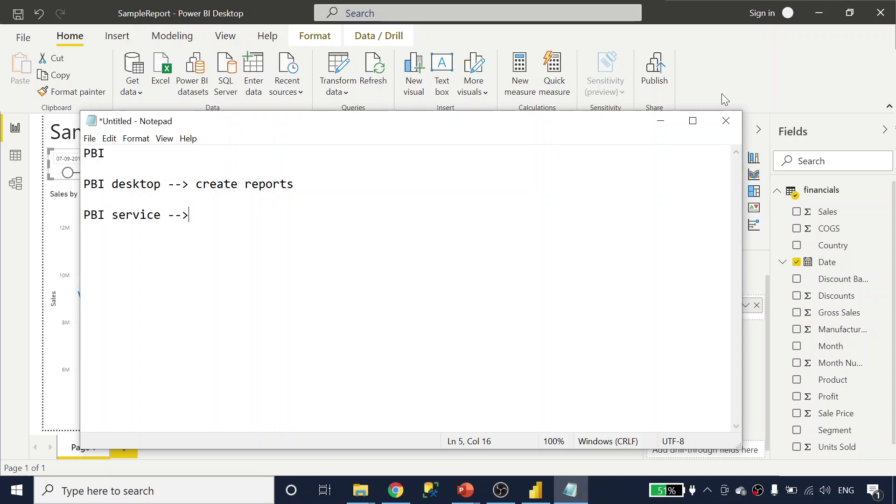
type(" online ser")
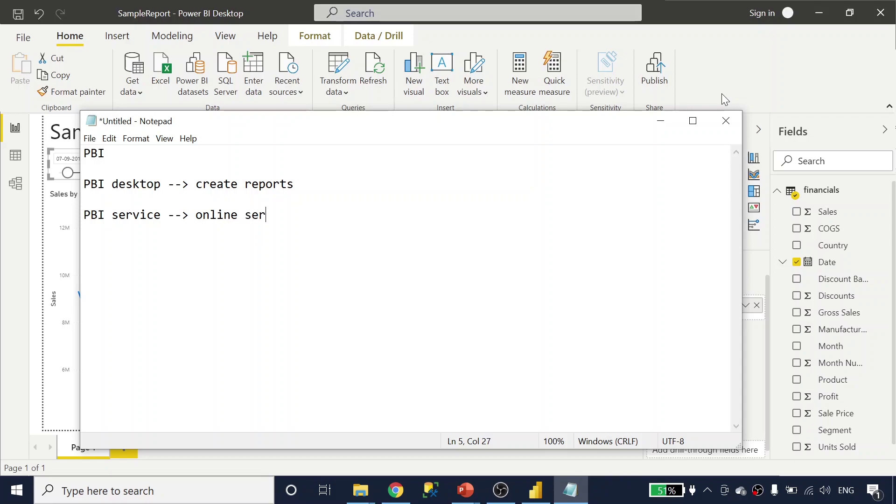
type("vice ()")
key("Left")
type("SaaS")
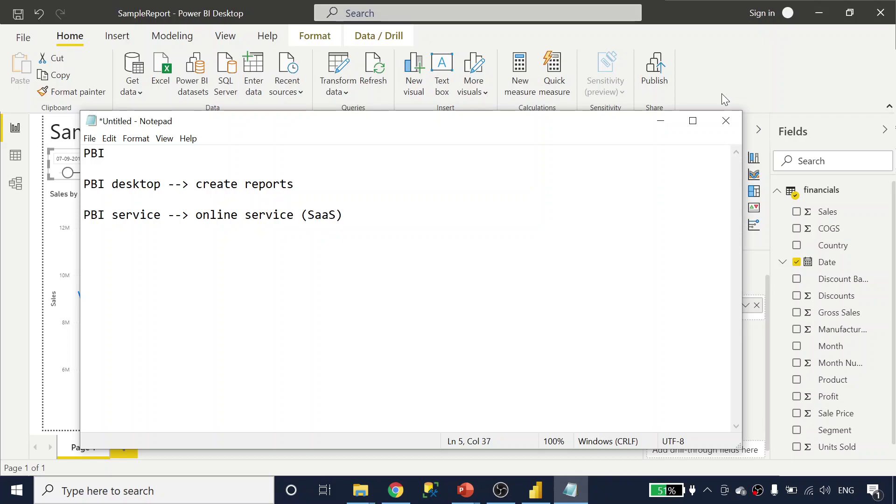
Highlight 'service (SaaS)' and 'create reports' in the notes
key("End")
key("shift+Left")
key("shift+Left")
key("shift+Left")
key("shift+Left")
key("shift+Left")
key("shift+Left")
key("shift+Left")
key("shift+Left")
key("shift+Left")
key("shift+Left")
key("shift+Left")
key("shift+Left")
key("shift+Left")
key("shift+Left")
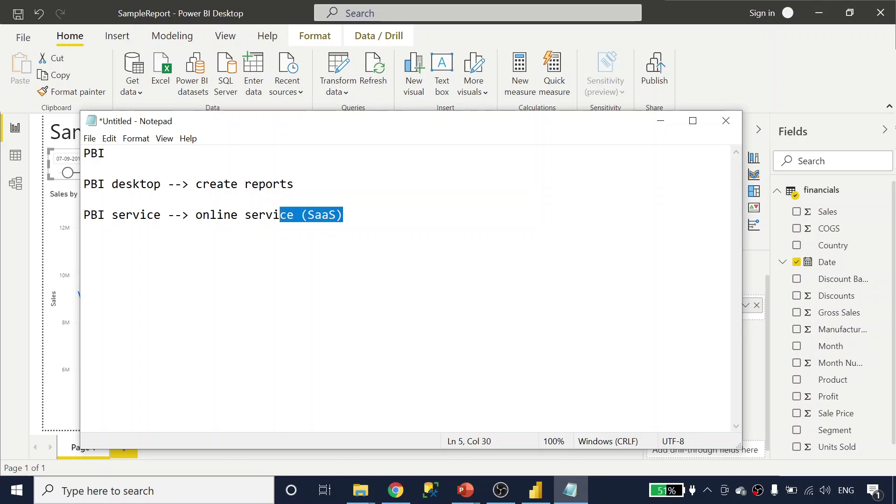
left_click_drag(188, 183, 287, 184)
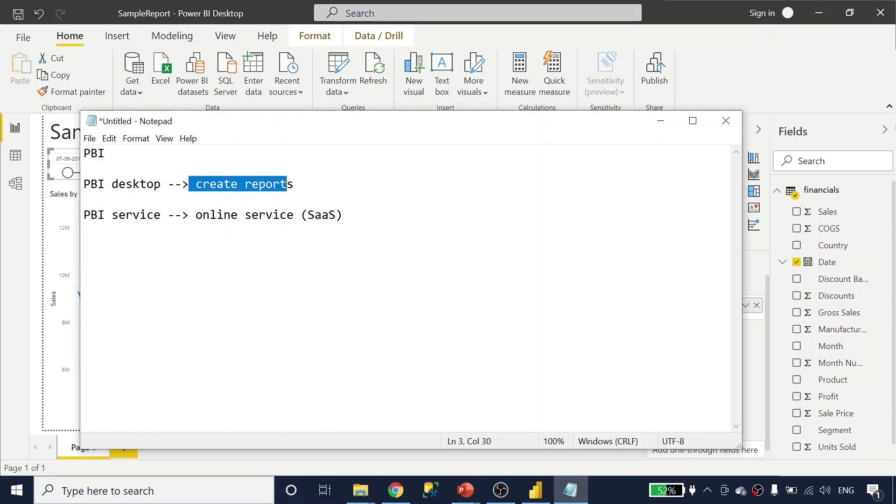
left_click_drag(98, 214, 272, 215)
left_click_drag(195, 184, 287, 184)
Return to the Notepad notes and highlight 'PBI service'
left_click(753, 68)
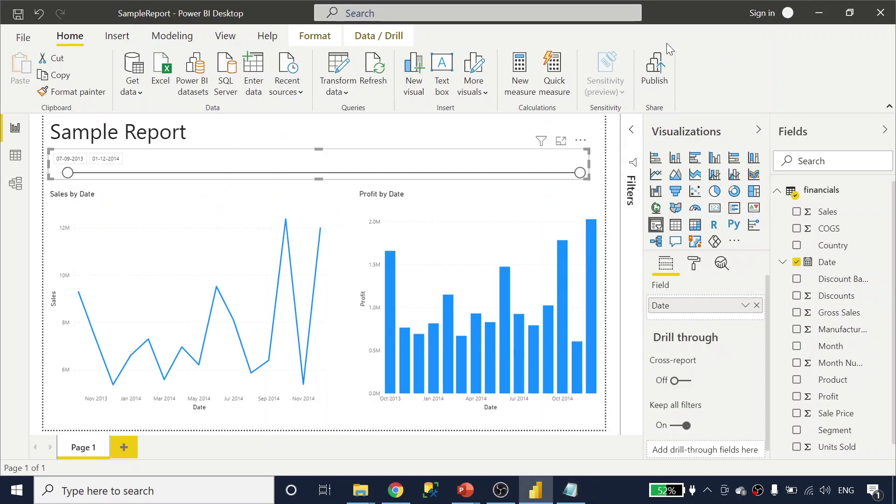
key("alt+Tab")
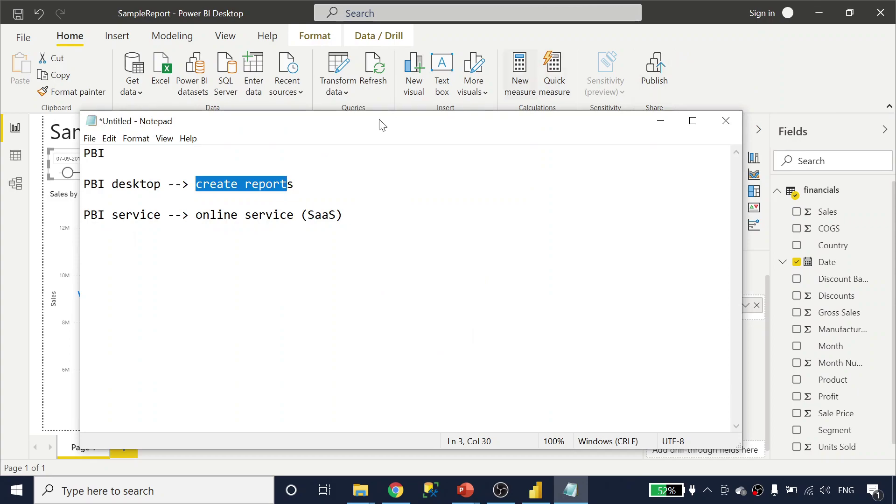
left_click_drag(168, 215, 84, 214)
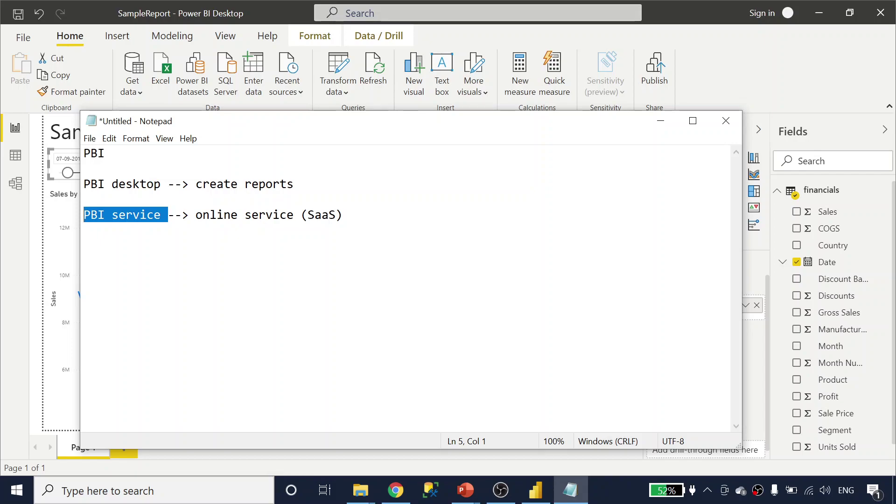
left_click(344, 215)
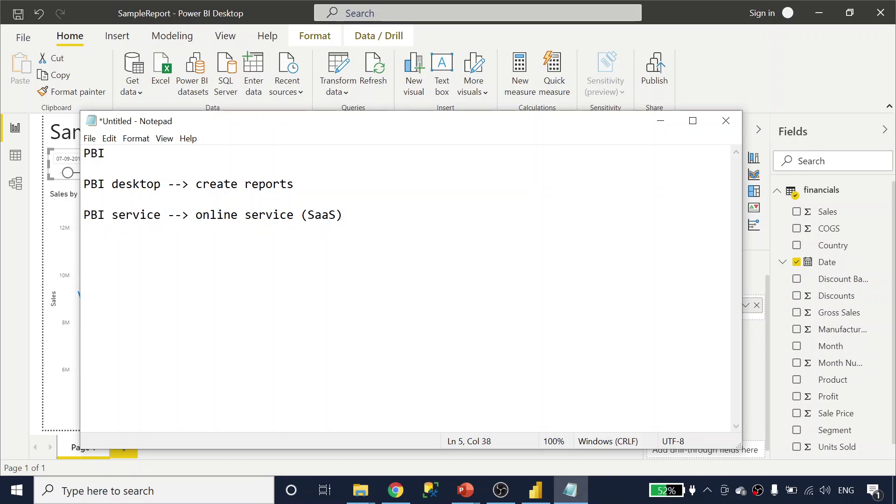
left_click_drag(161, 215, 84, 215)
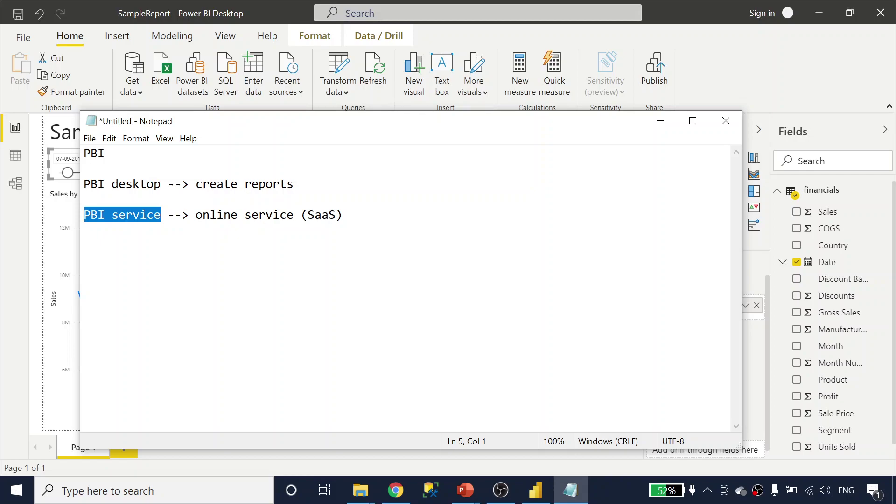
Add a new line reading 'PBI mobile apps' below the service line
key("End")
key("Return")
key("Return")
type("PBI mobile apps")
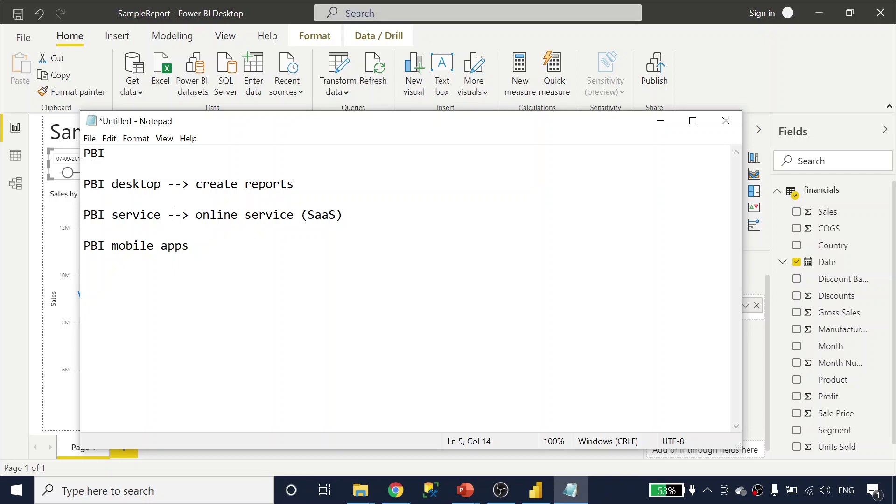
Highlight 'PBI desktop' and 'create reports', then go back to Power BI Desktop
left_click_drag(174, 214, 126, 214)
left_click_drag(168, 184, 84, 184)
left_click(196, 184)
left_click_drag(196, 183, 299, 185)
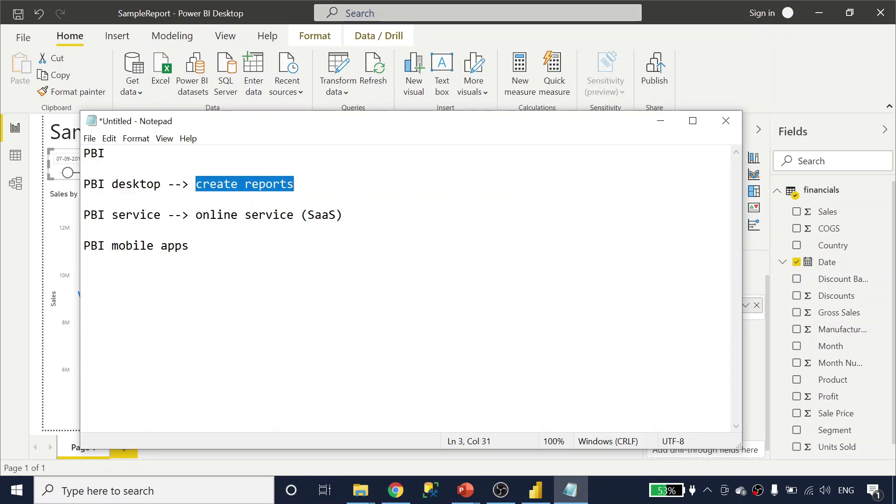
key("alt+Tab")
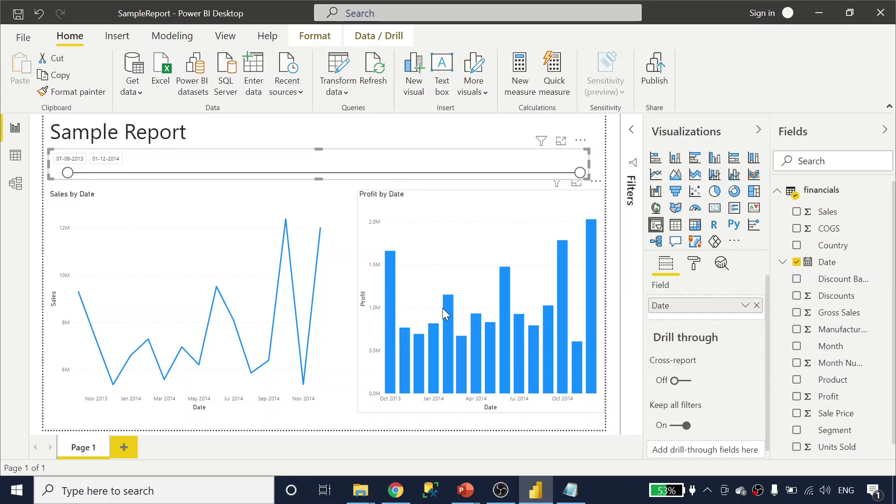
Start publishing the report, saving changes, then cancel the email sign-in prompt
left_click(654, 76)
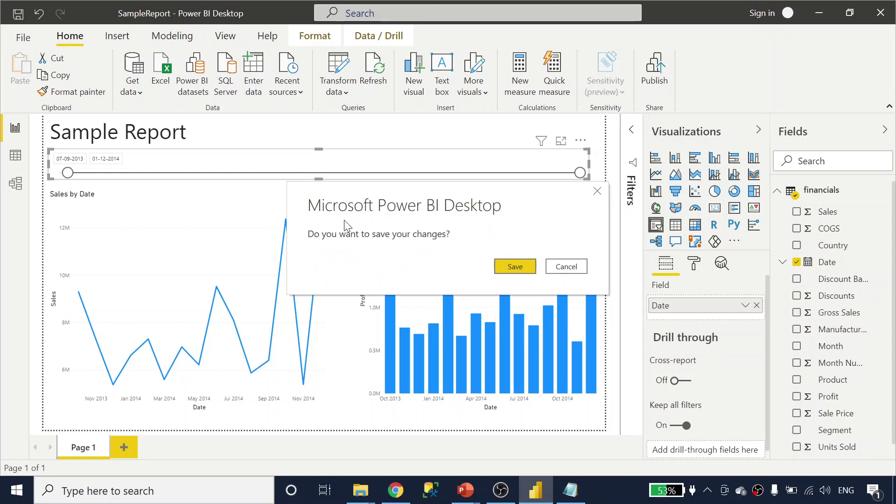
left_click(507, 267)
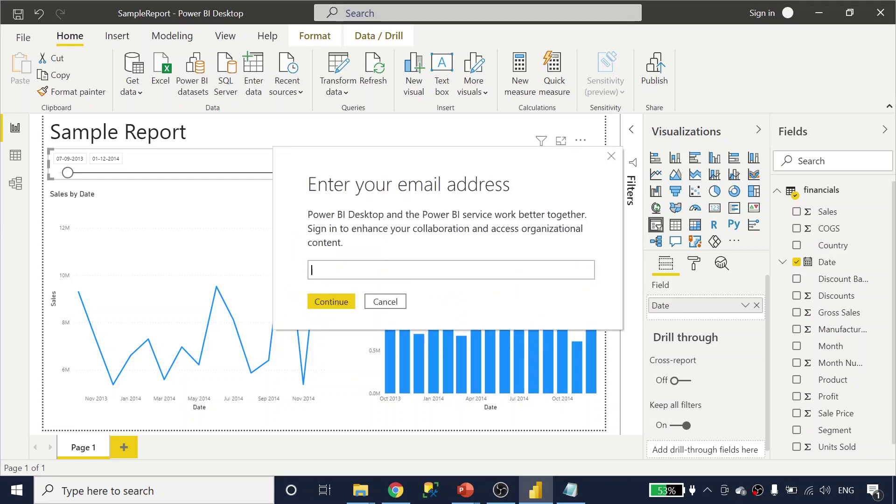
left_click(424, 215)
left_click(330, 270)
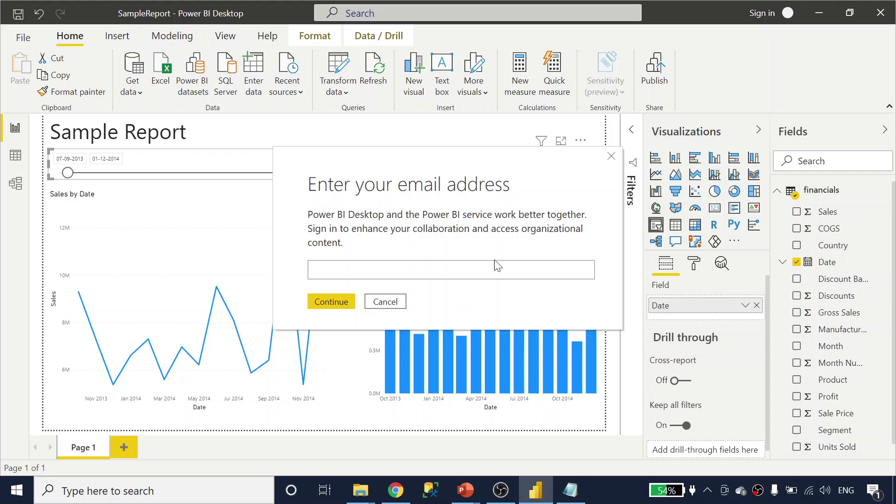
left_click(393, 301)
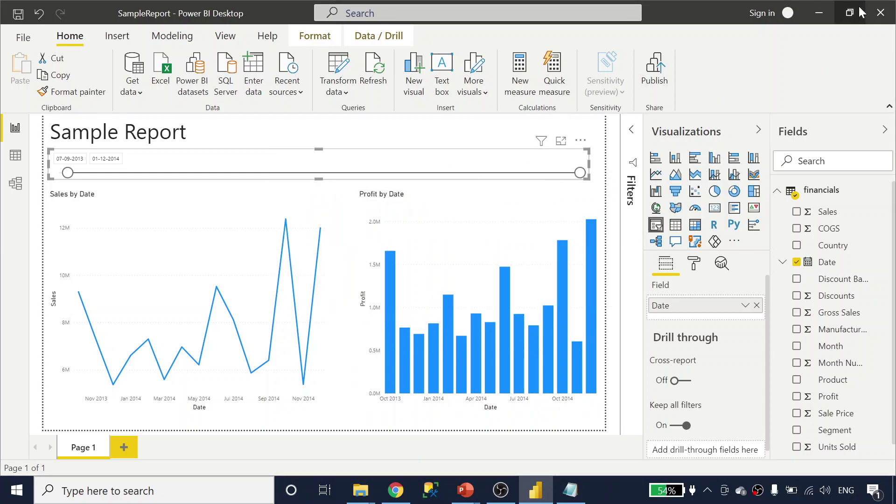
Minimize Power BI Desktop and Notepad and switch to the incognito Chrome window
left_click(821, 9)
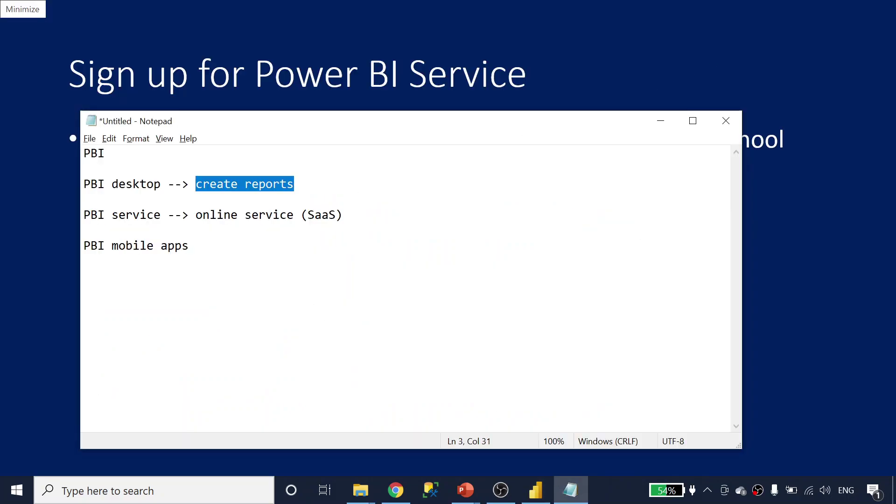
left_click(660, 121)
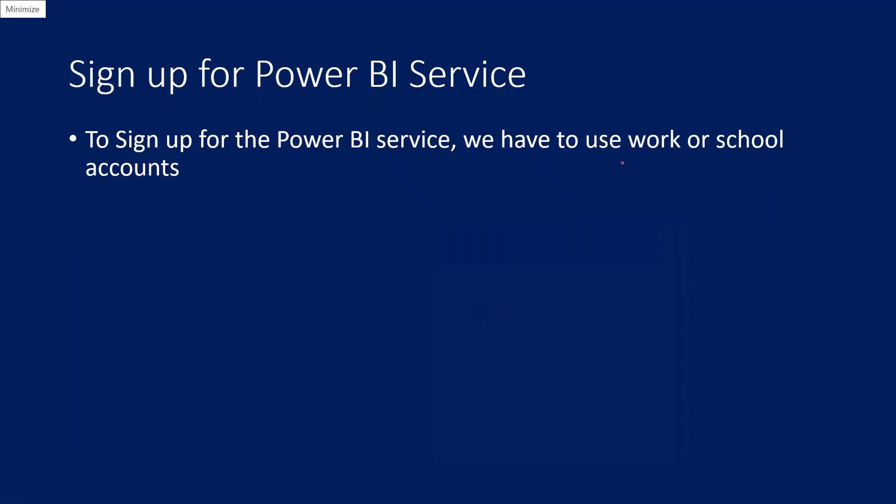
key("alt+Tab")
key("alt+Tab")
key("alt+Tab")
key("alt+Tab")
key("alt+Tab")
key("alt+Tab")
key("alt+Tab")
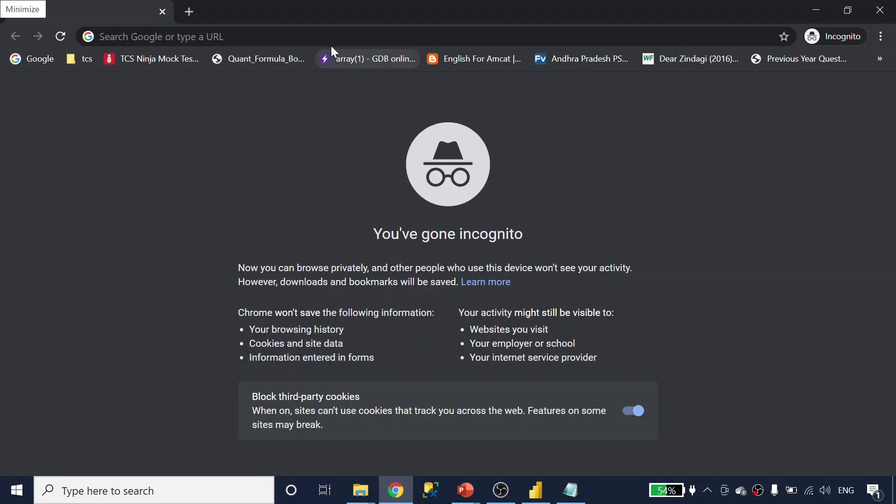
Go to powerbi.com, correcting the mistyped 'powebi.com' address
left_click(327, 37)
type("po")
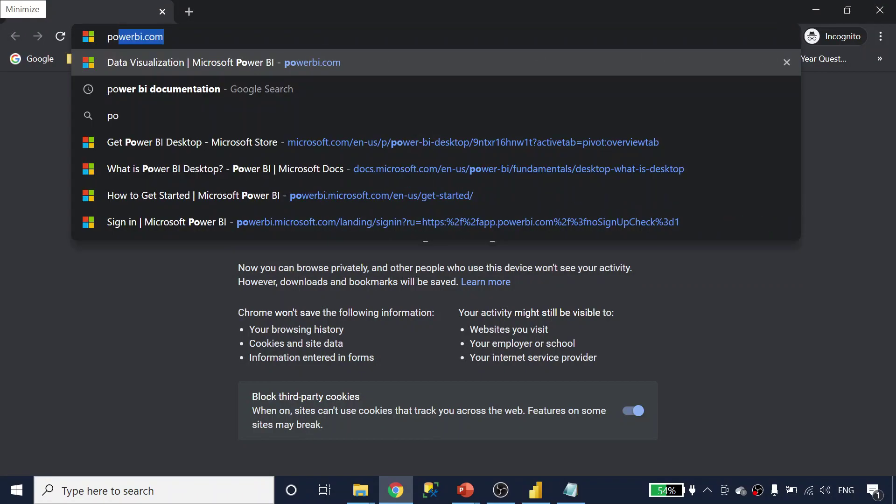
type("webi.com")
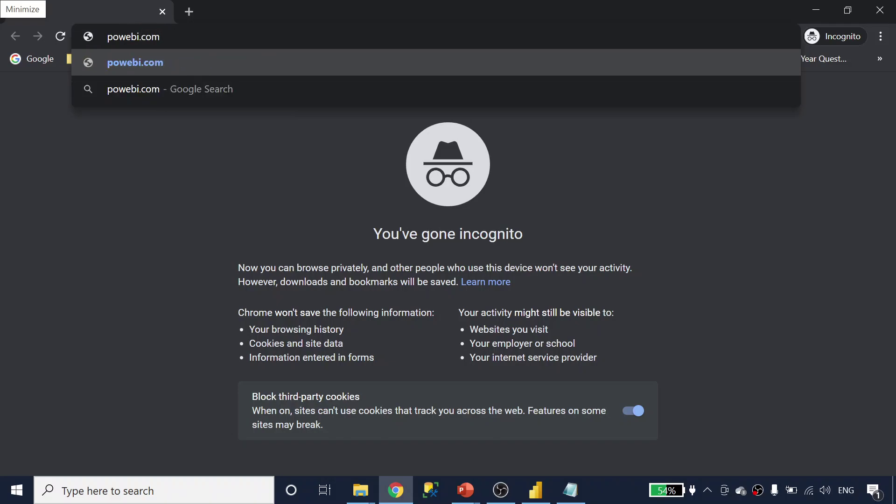
key("Return")
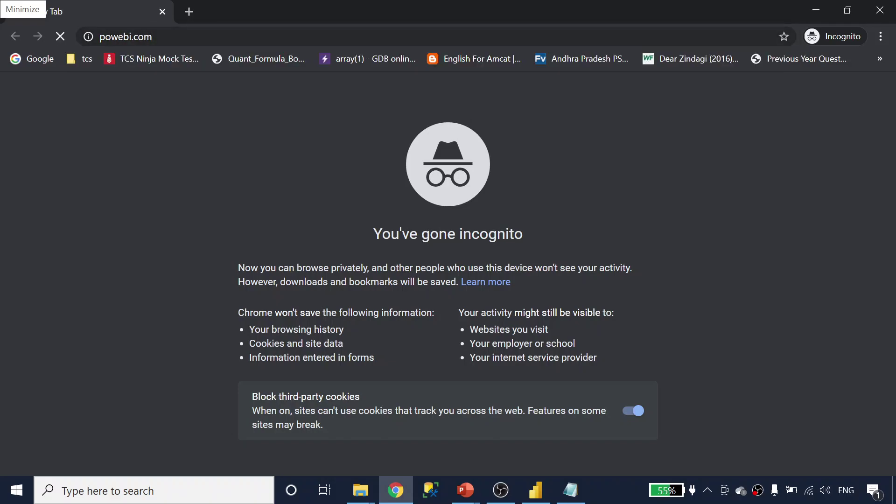
left_click(154, 37)
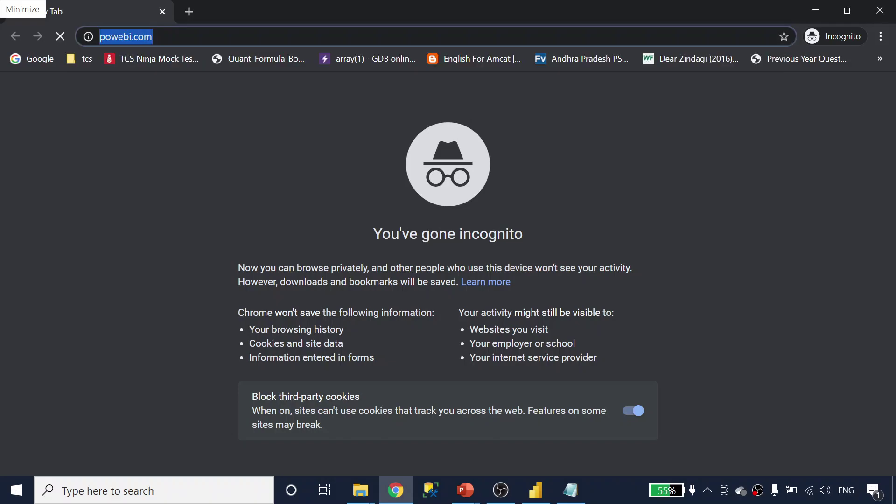
type("power")
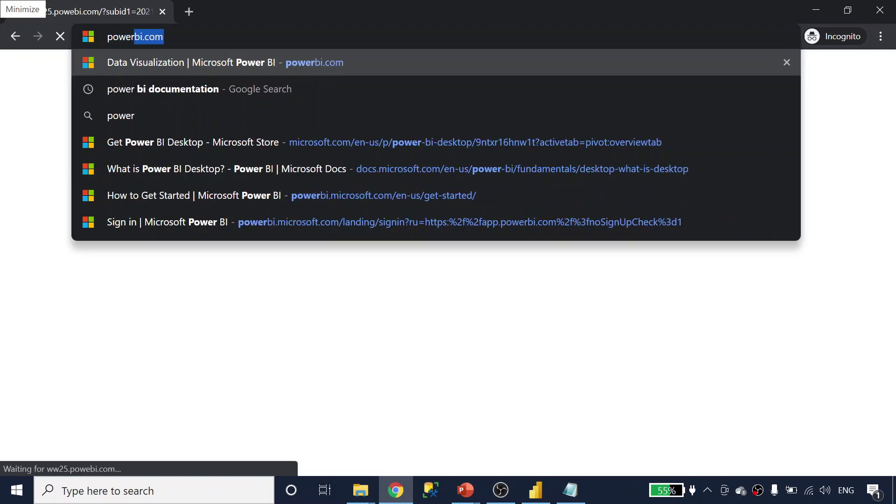
type("bi.com")
key("Return")
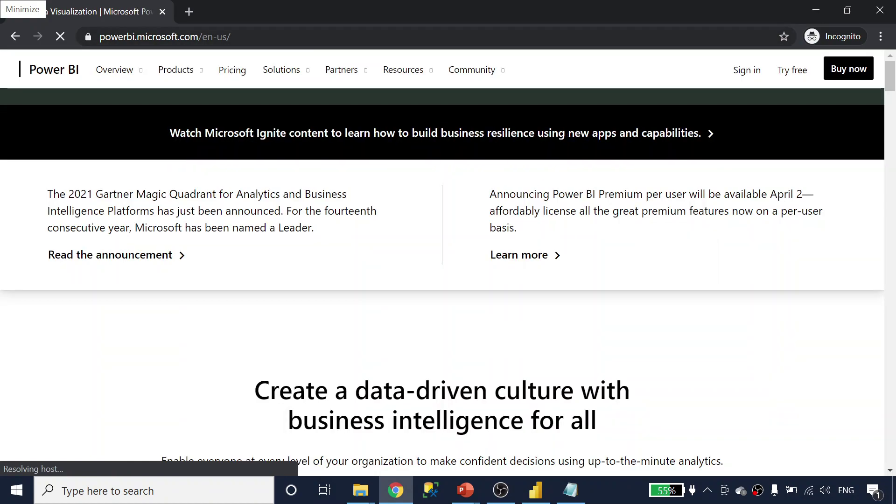
left_click_drag(213, 36, 95, 33)
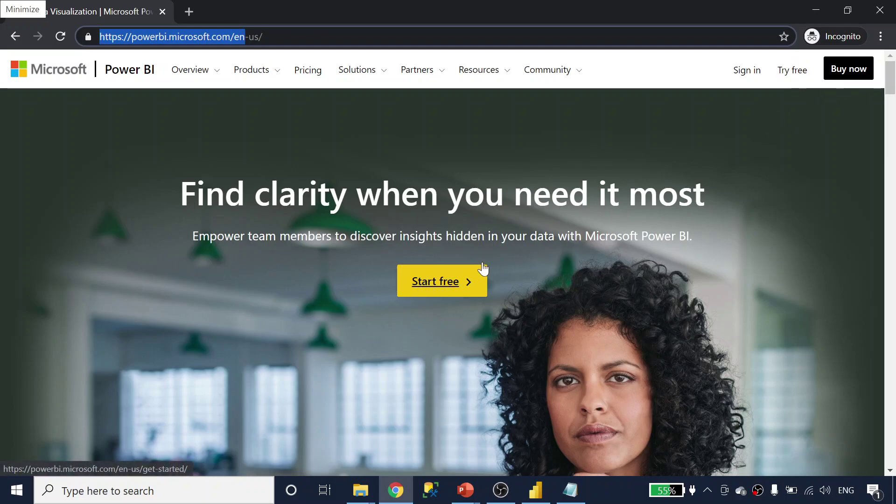
Start the free Power BI trial to reach the work-email sign-up page
left_click(793, 75)
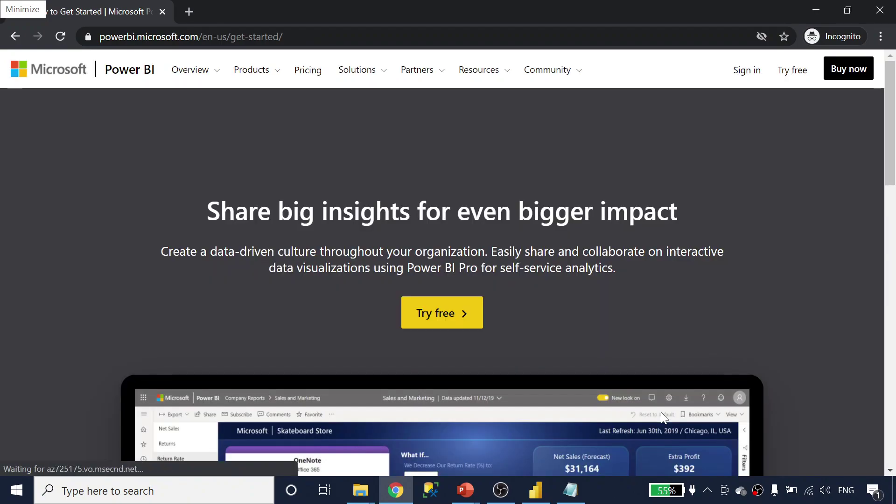
left_click(434, 313)
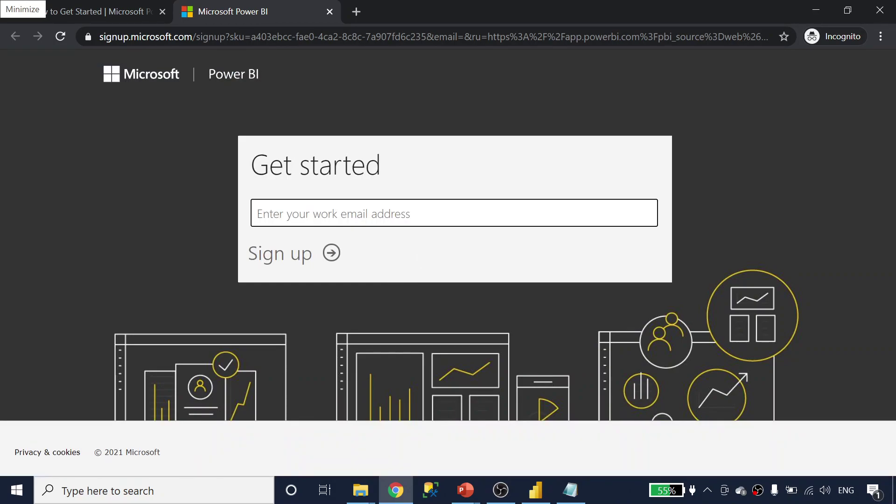
key("alt+Tab")
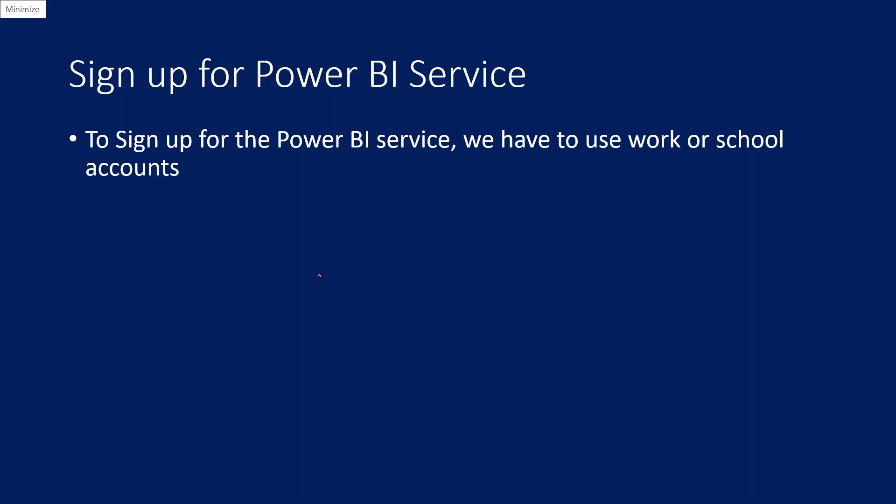
Underline 'Power BI Service' and 'work or school accounts' in red ink on the slide
left_click_drag(202, 108, 469, 100)
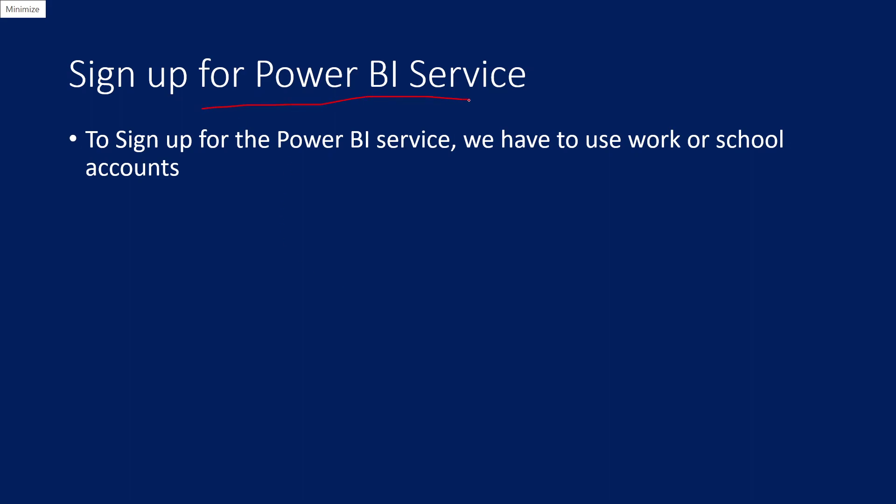
left_click_drag(635, 164, 772, 161)
left_click_drag(81, 188, 210, 192)
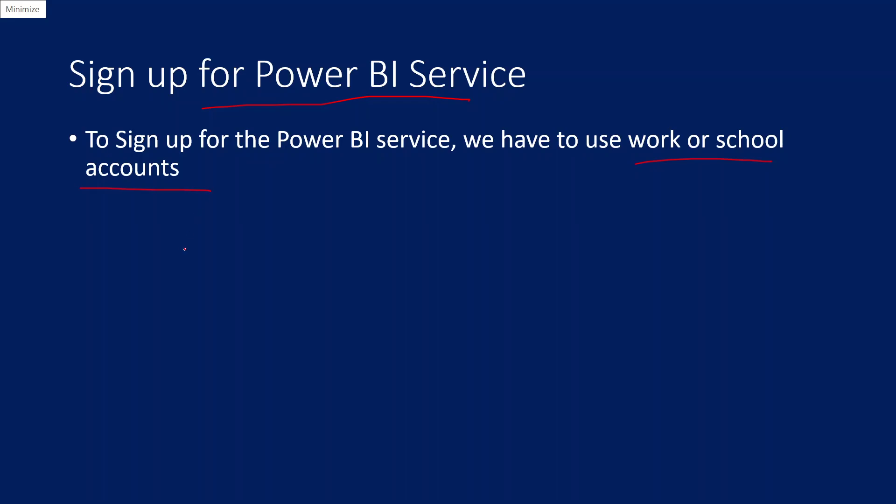
key("alt+Tab")
key("alt+Tab")
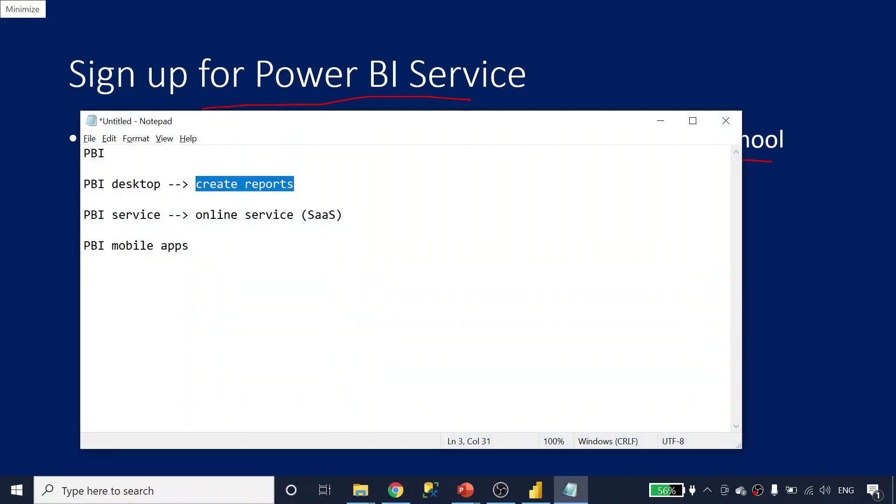
List gmail, hotmail and outlook on new lines below the notes
left_click(188, 246)
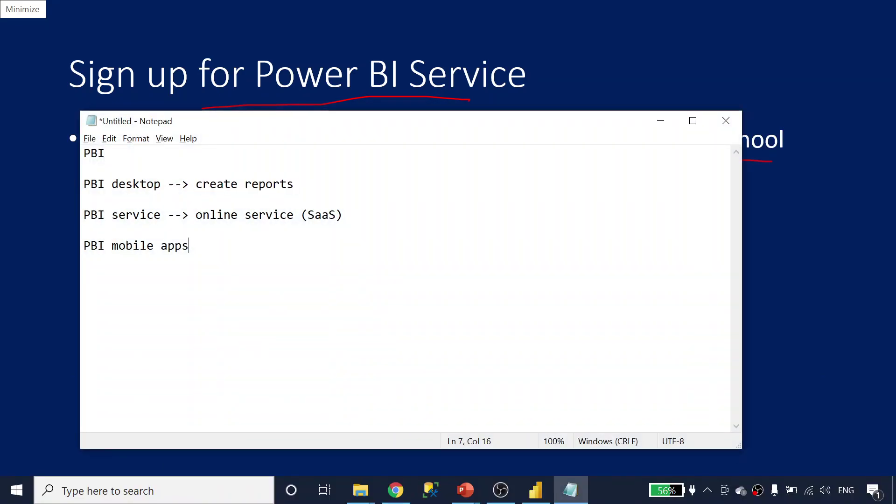
key("Return")
key("Return")
key("Return")
type("gmail")
key("Return")
type("hotmail")
key("Return")
type("outlook")
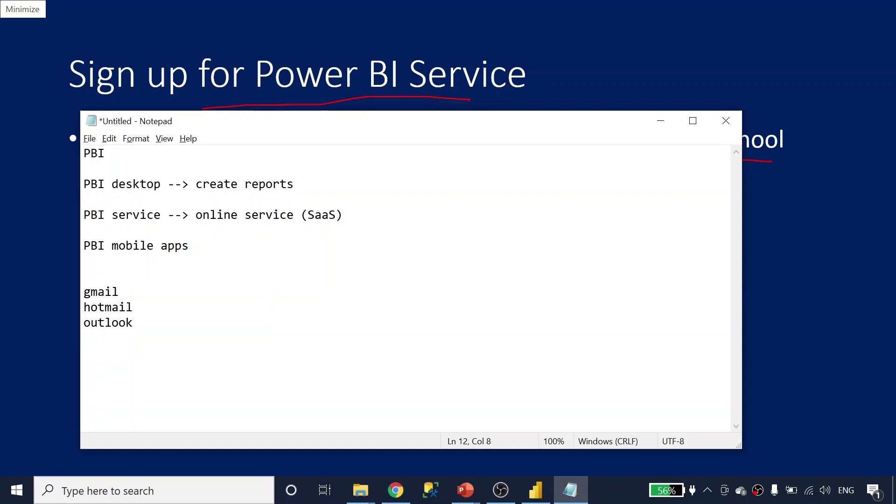
Select the gmail, hotmail and outlook lines to emphasise the personal providers
key("Up")
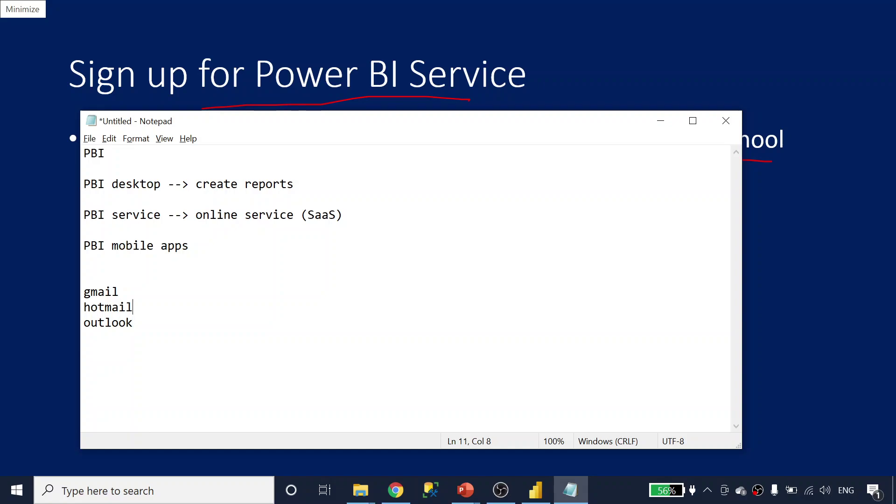
key("Down")
key("shift+Up")
key("shift+Up")
key("shift+Up")
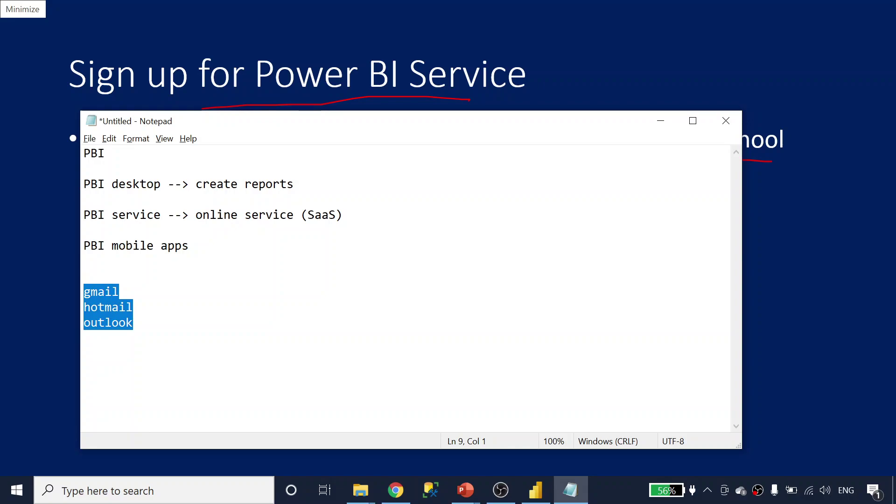
key("Right")
key("Return")
key("Return")
key("Return")
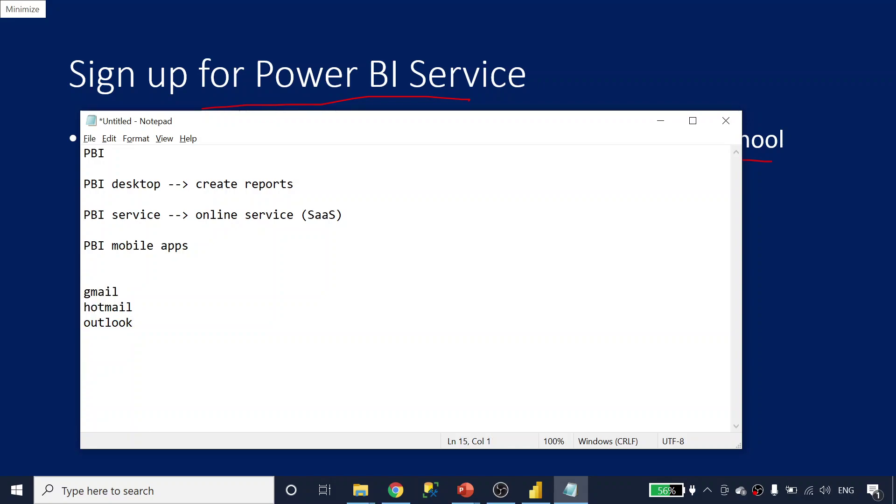
key("shift+Up")
key("shift+Up")
key("shift+Up")
key("shift+Up")
key("shift+Up")
key("shift+Right")
key("shift+Right")
key("shift+Right")
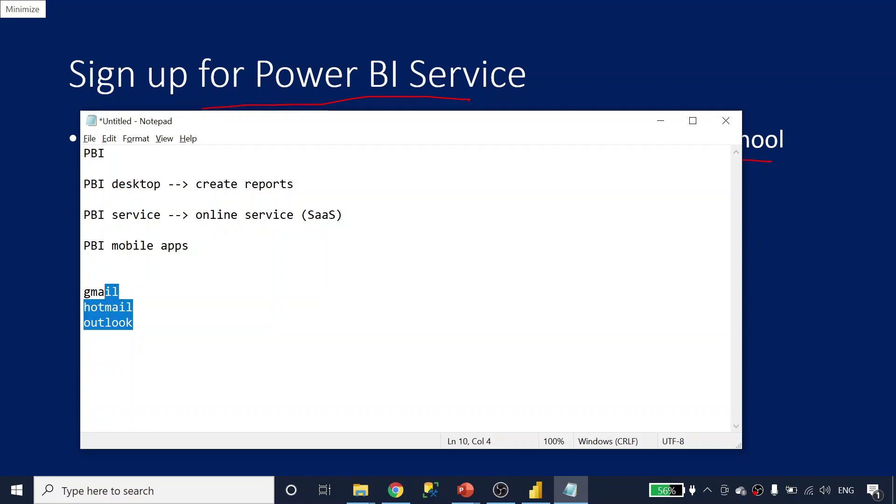
left_click(134, 323)
Add 'work or school' with an example work address on the hdfc.com domain, highlighting the domain
left_click(84, 369)
type("work or school")
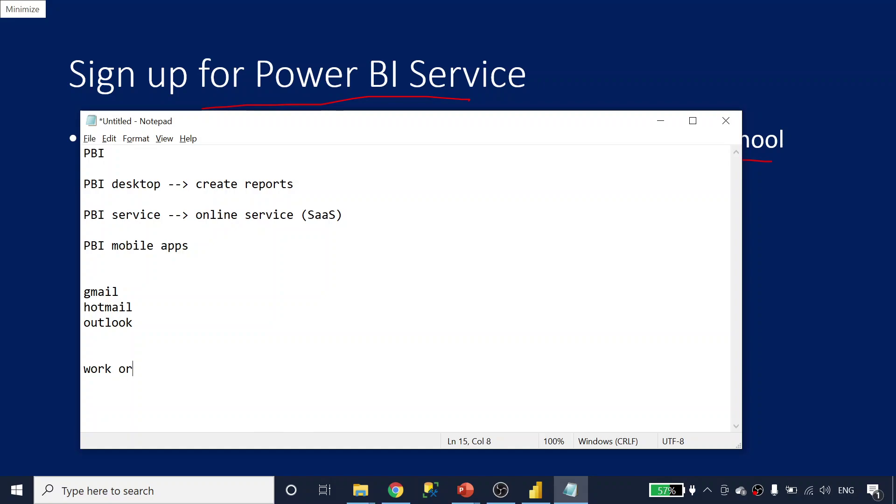
key("Return")
key("Return")
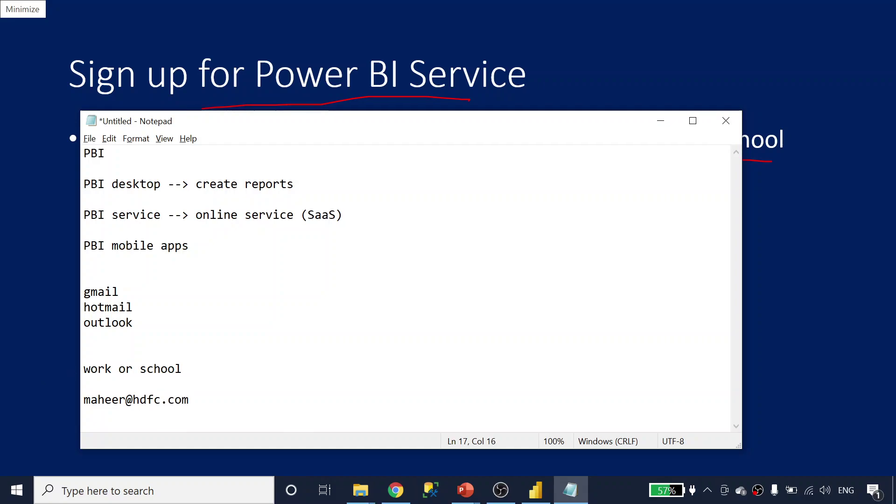
left_click_drag(133, 399, 189, 399)
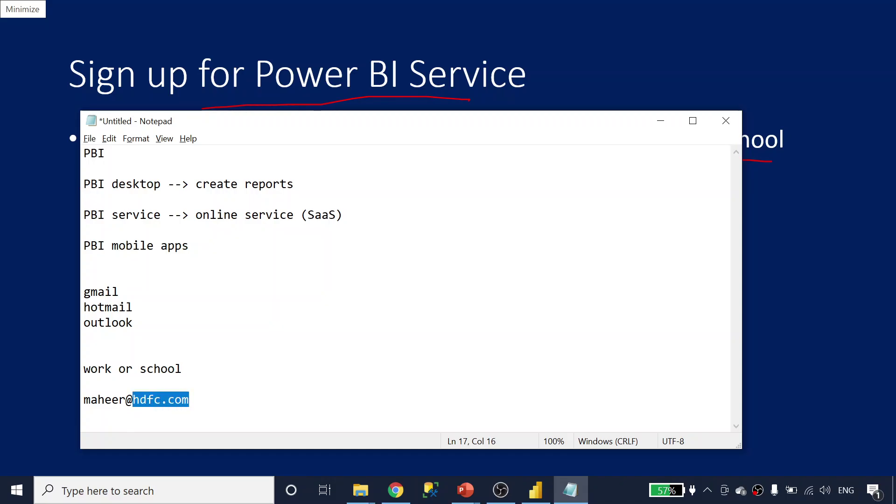
key("alt+Tab")
key("alt+Tab")
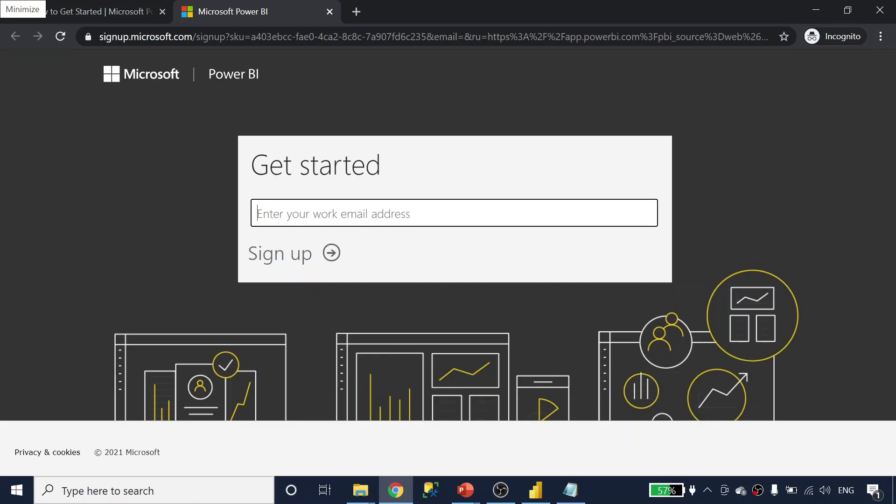
left_click(356, 11)
type("https")
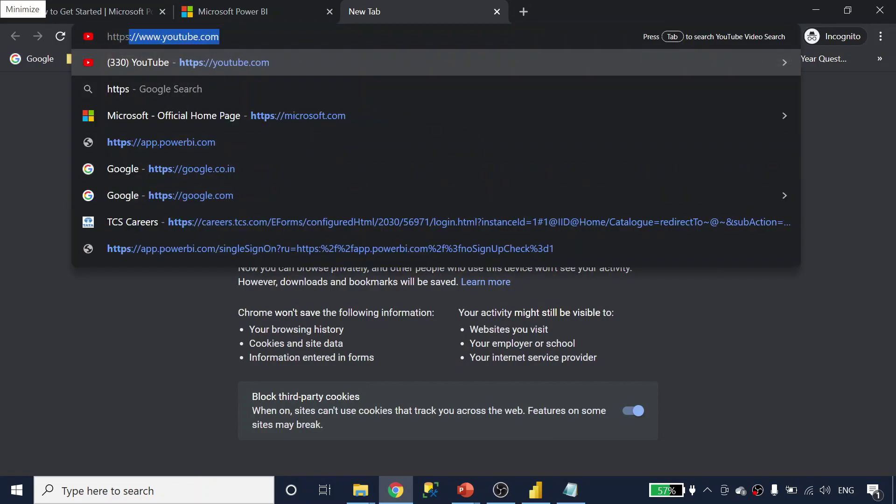
type("://")
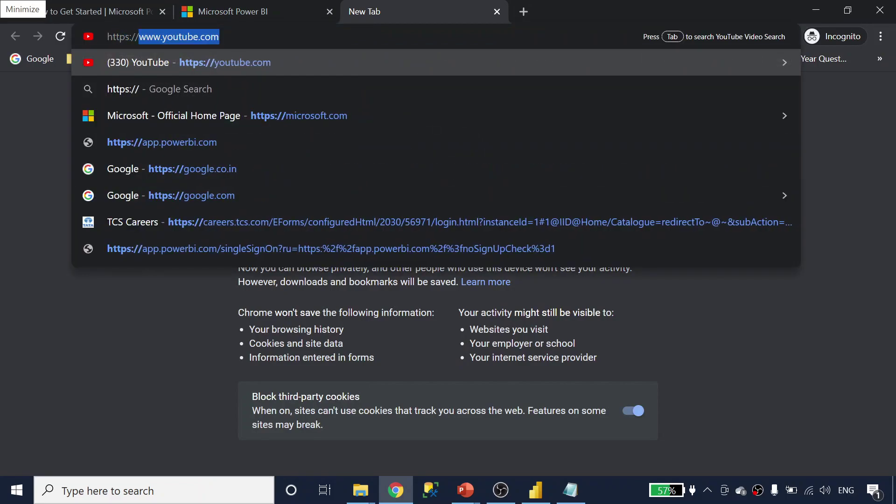
type("10m")
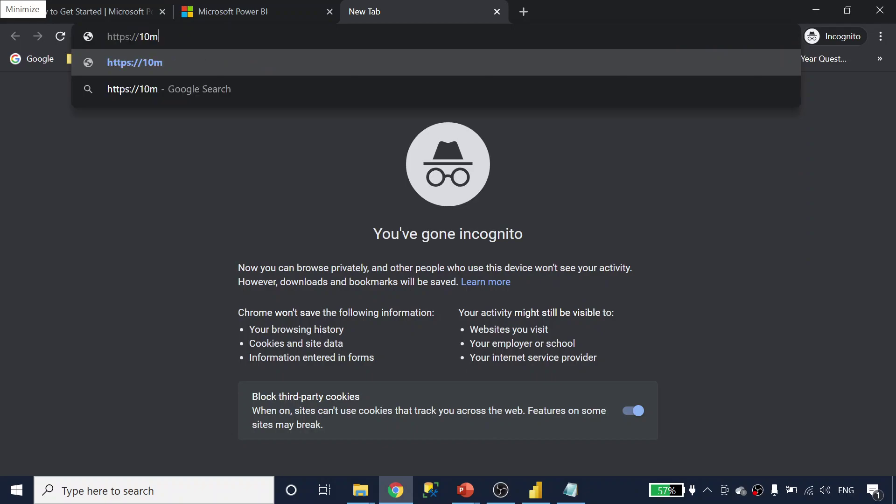
type("inutemail.")
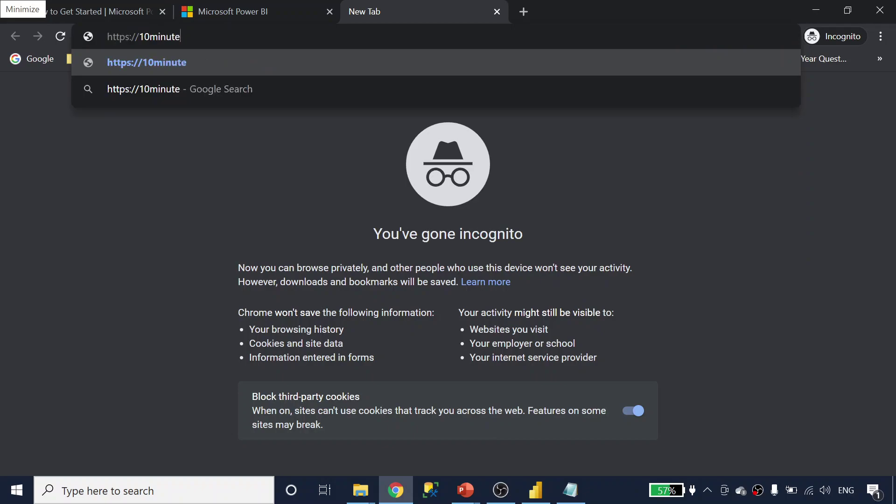
type("com")
key("Return")
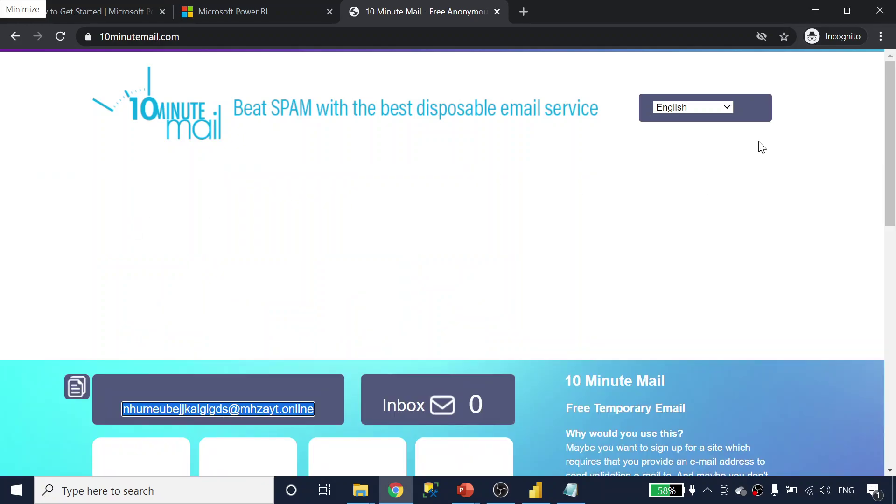
left_click_drag(894, 110, 894, 197)
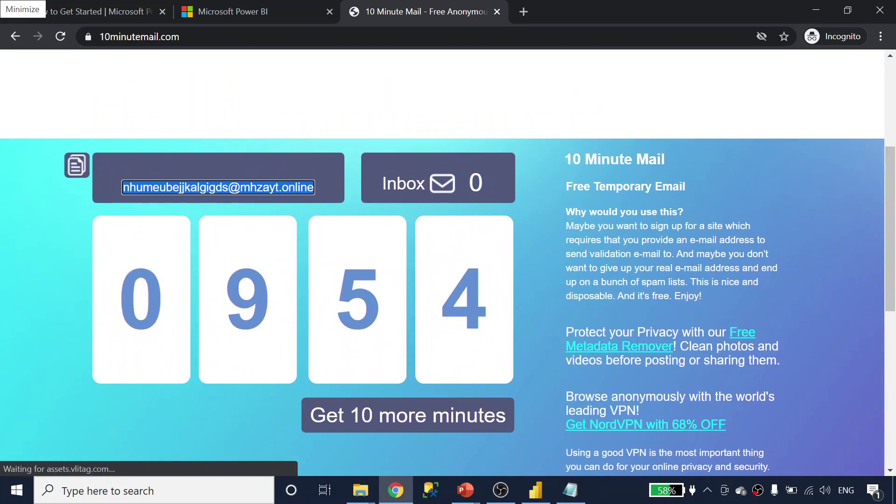
key("ctrl+a")
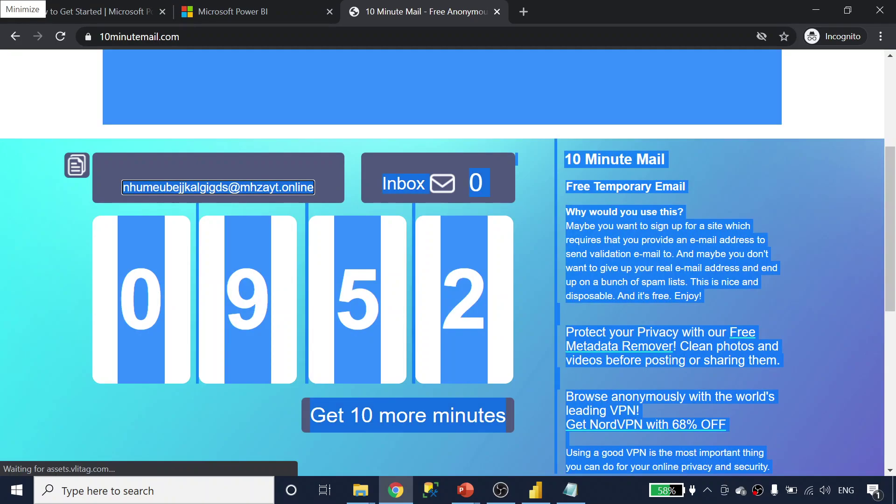
left_click(218, 188)
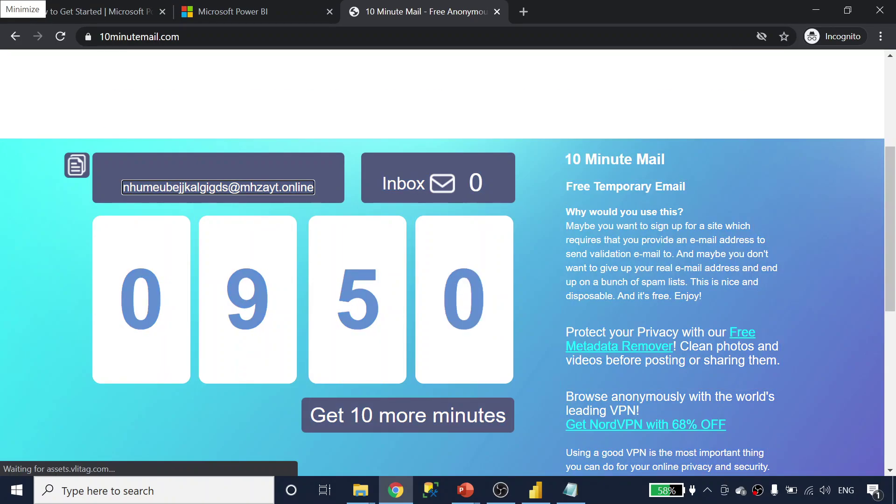
left_click_drag(123, 188, 352, 191)
key("ctrl+c")
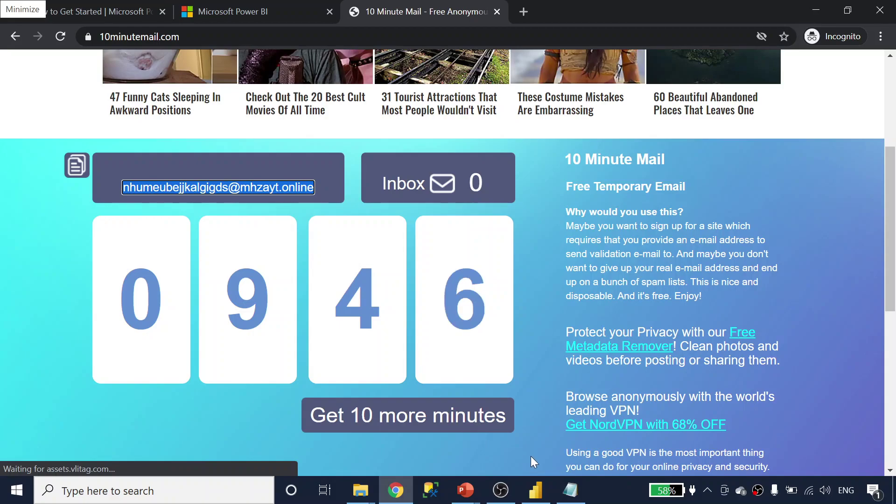
left_click(576, 492)
Delete all old Notepad notes, paste in the disposable e-mail address and select it
left_click(504, 353)
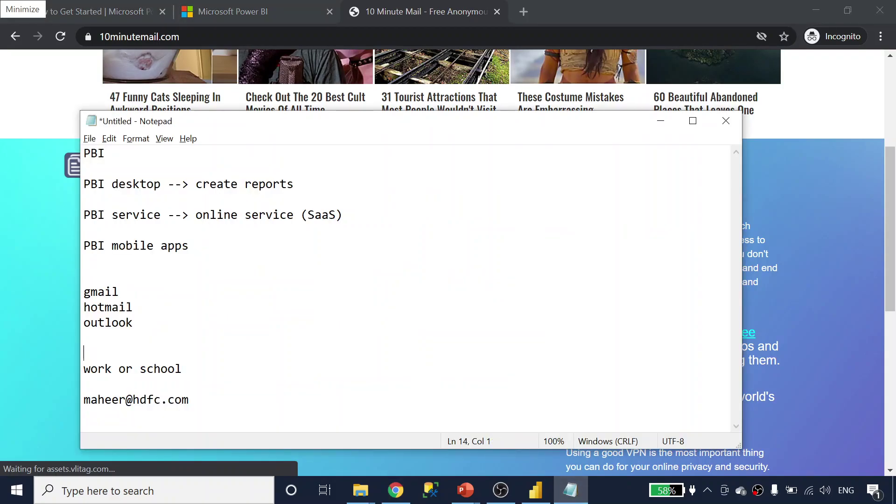
key("ctrl+a")
key("BackSpace")
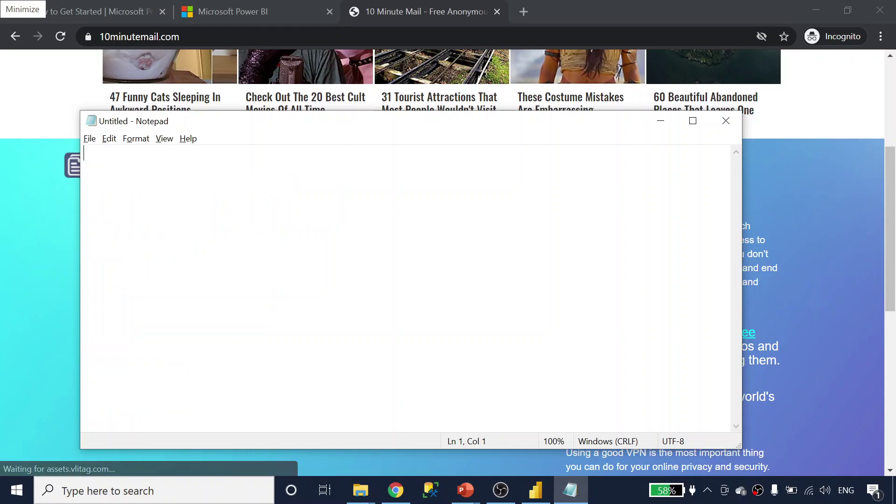
key("ctrl+v")
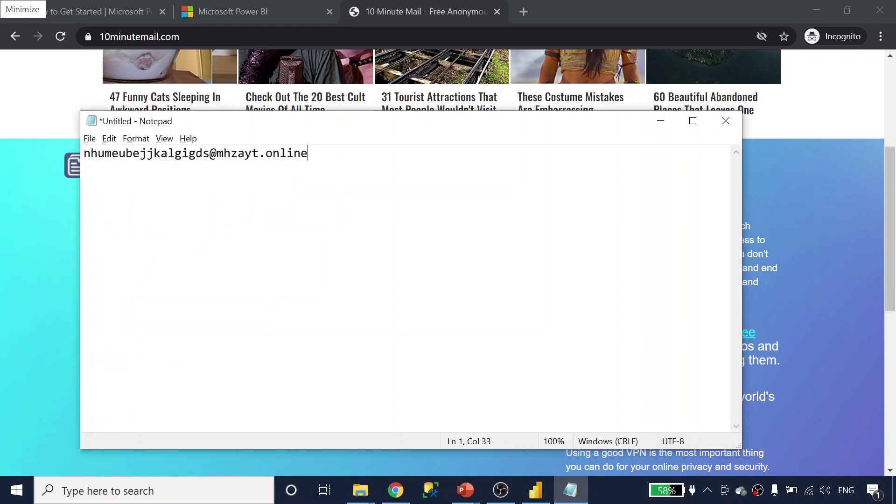
left_click_drag(308, 153, 74, 142)
key("ctrl+c")
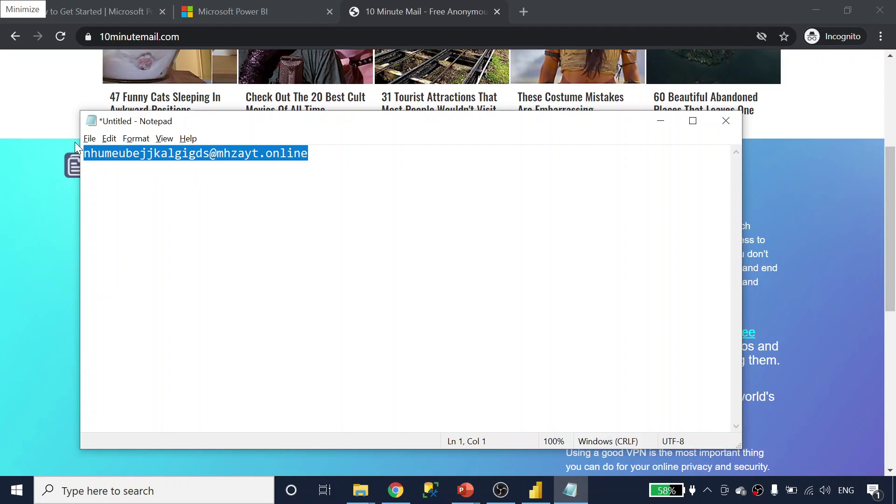
key("alt+Tab")
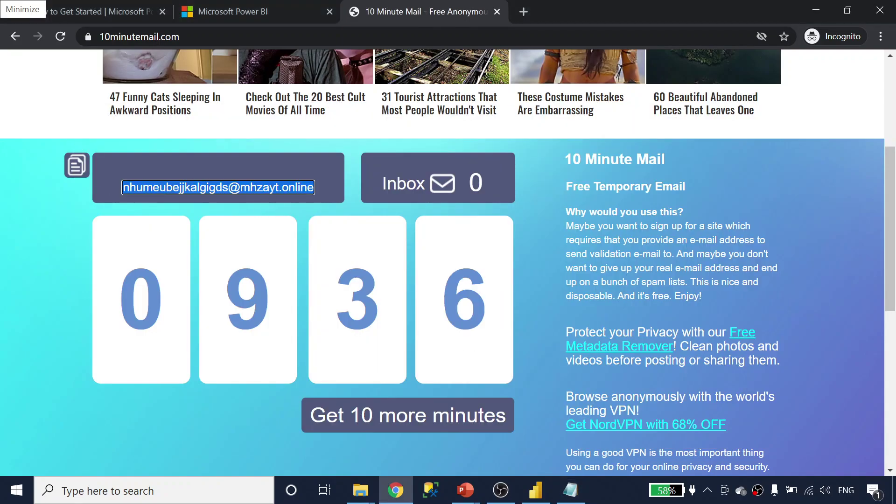
Recheck the disposable address in 10 Minute Mail, select its start, and return to Notepad
scroll(267, 195, "down", 7)
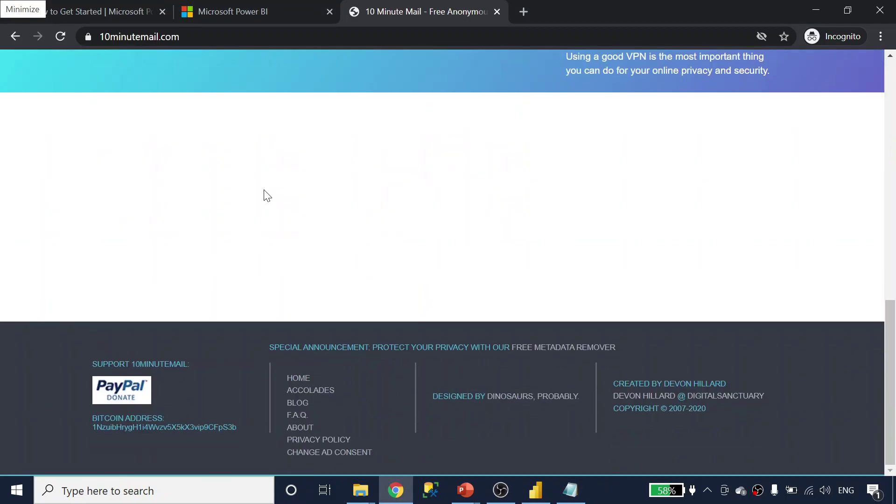
scroll(267, 195, "up", 7)
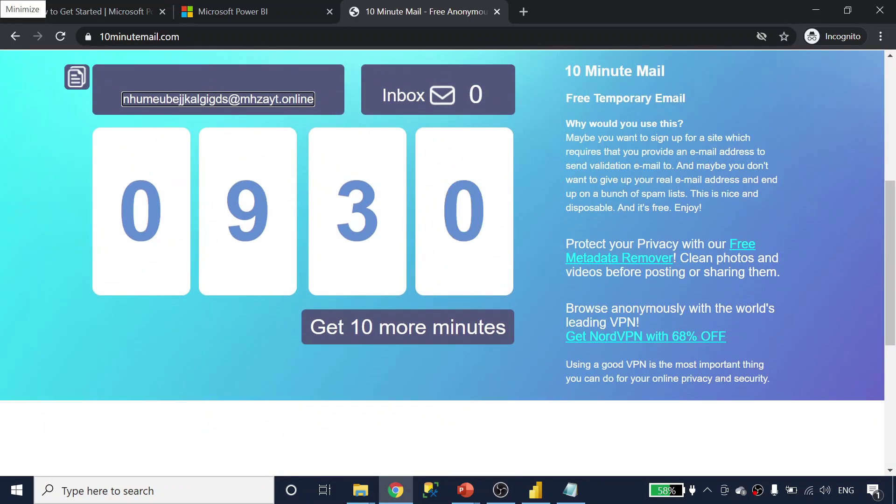
left_click_drag(123, 100, 166, 99)
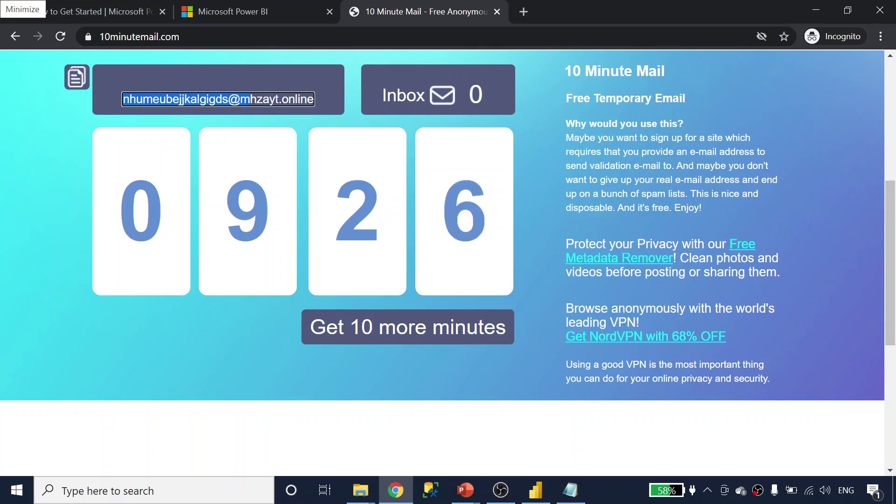
key("alt+Tab")
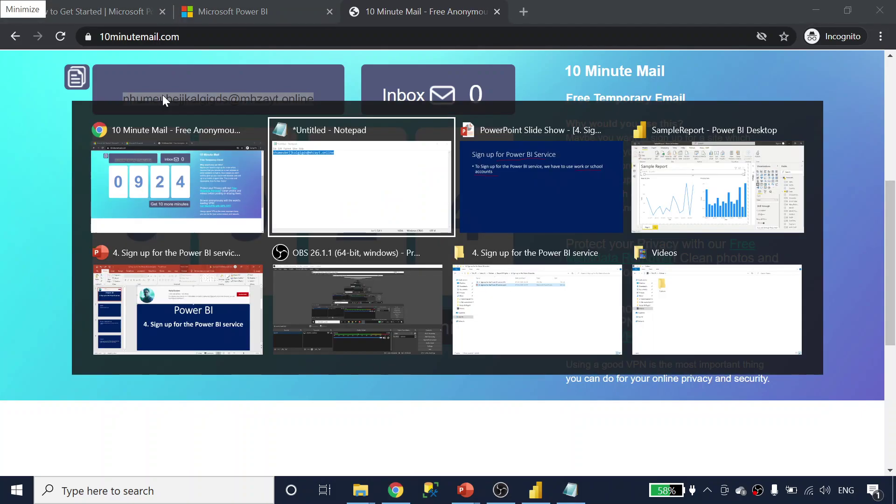
Paste the disposable address into Power BI sign-up, submit it, and answer Yes to the company question
left_click(246, 19)
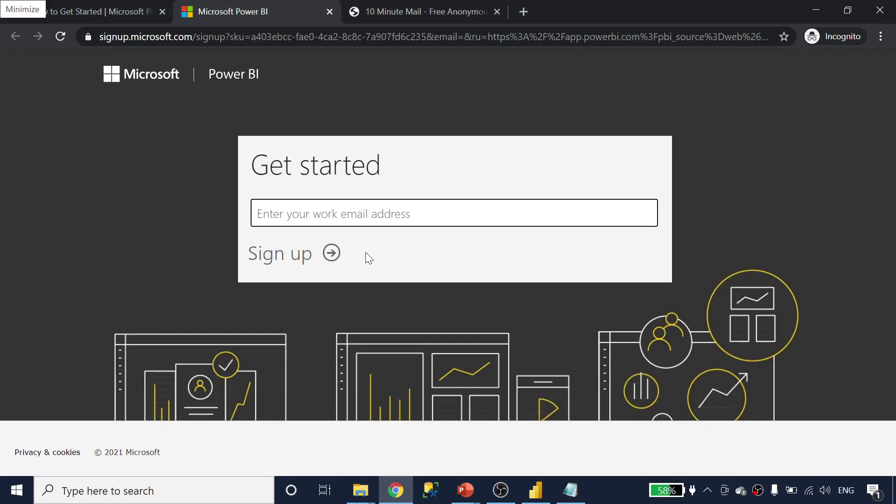
key("ctrl+v")
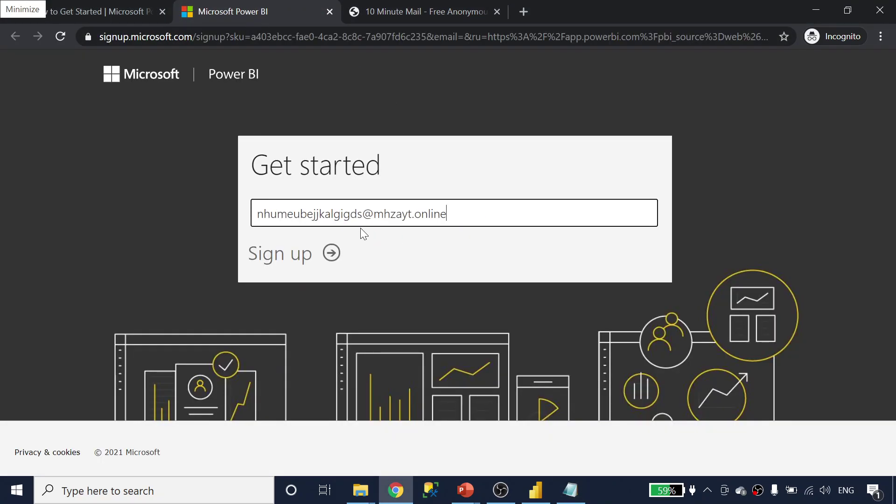
left_click(298, 256)
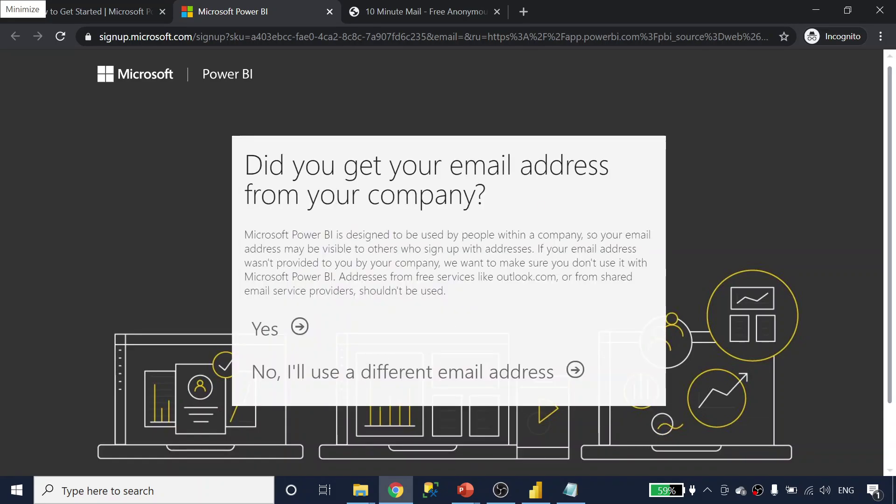
left_click_drag(292, 166, 434, 196)
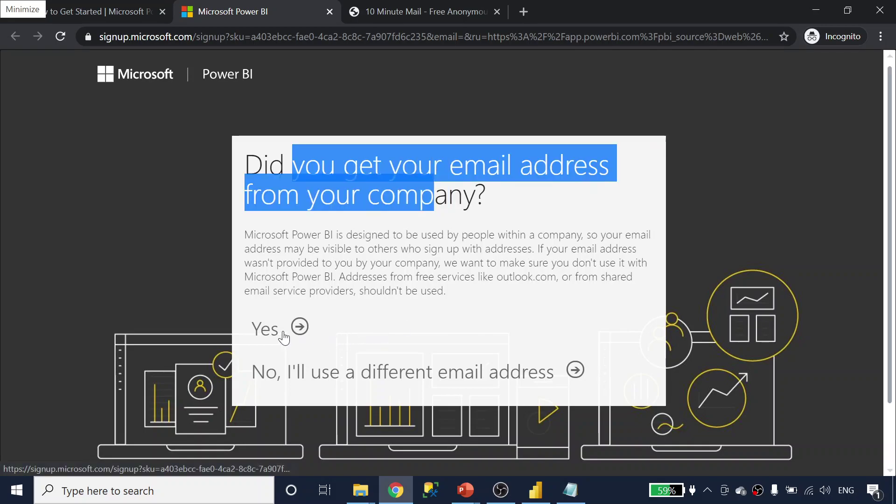
left_click(283, 332)
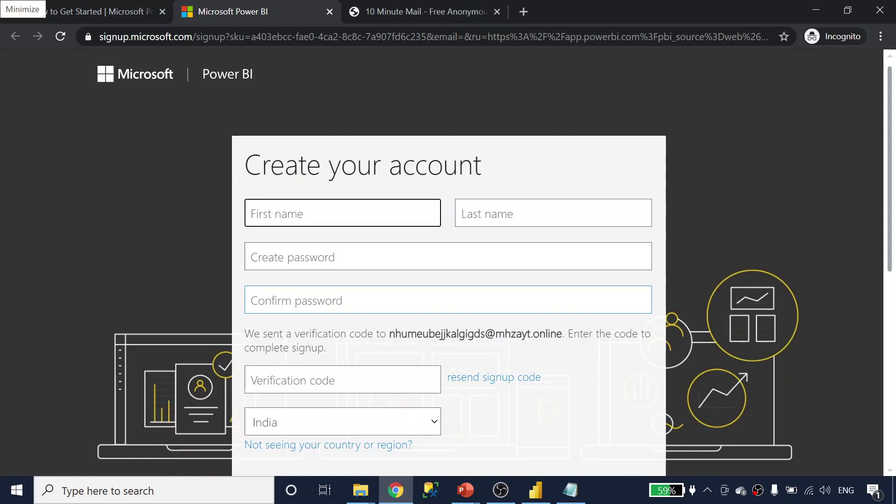
Enter the account holder's first name and last name on the Create your account form
left_click(342, 214)
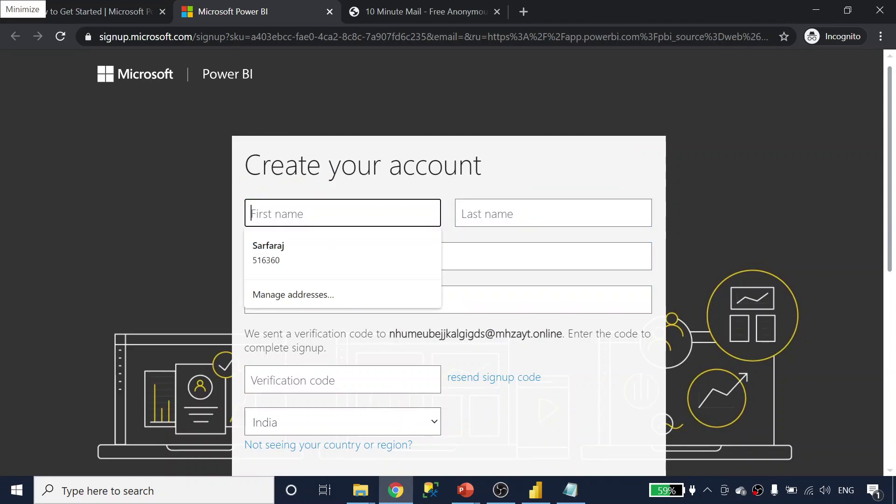
key("BackSpace")
key("BackSpace")
key("BackSpace")
left_click(514, 213)
Enter and confirm the account password, then place the cursor in the Verification code field
left_click(327, 256)
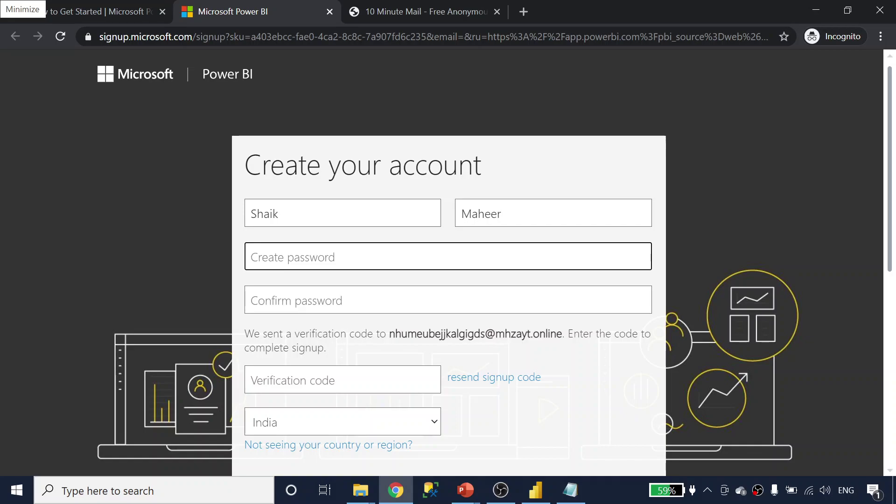
type("•••••••")
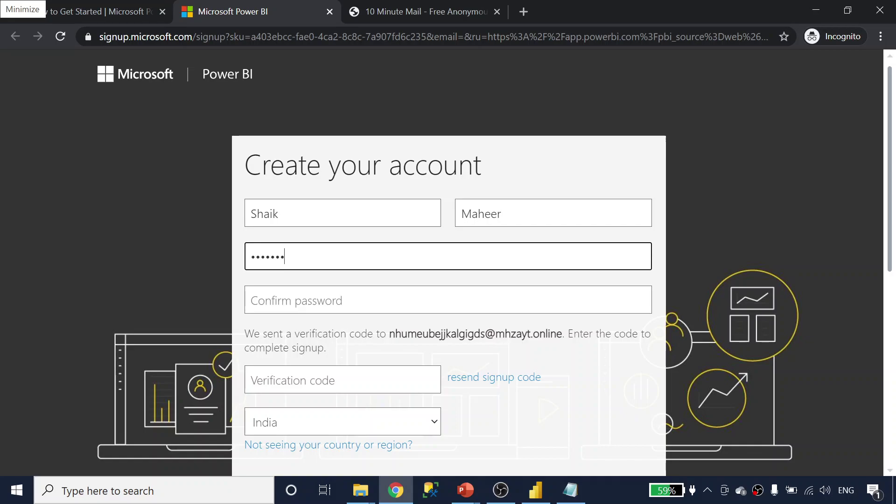
type("•")
key("Tab")
type("••••••••")
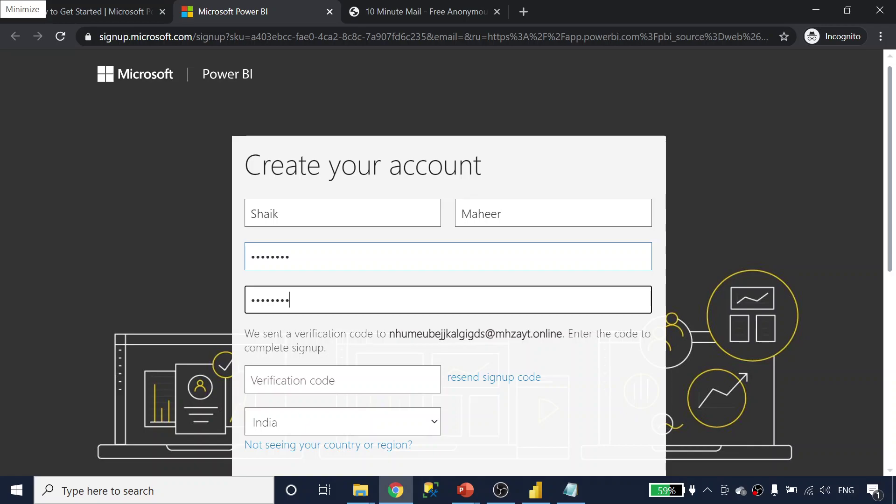
scroll(319, 338, "down", 2)
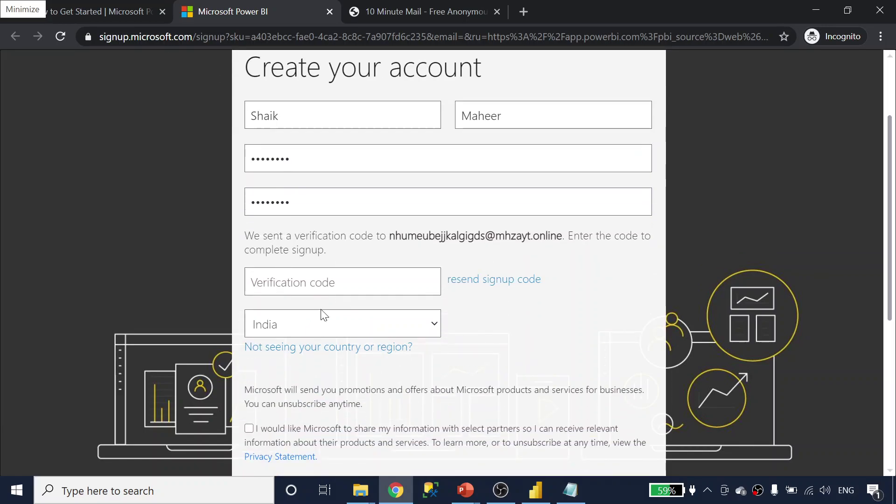
left_click(341, 281)
left_click_drag(389, 236, 550, 235)
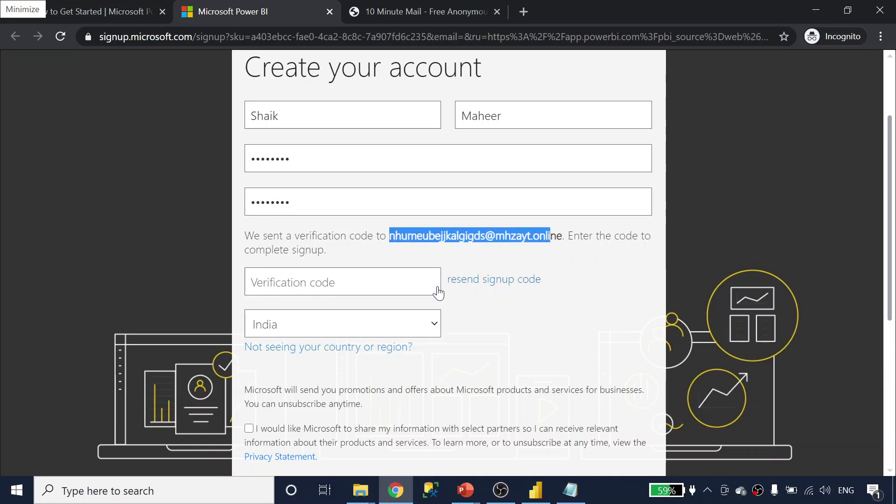
left_click(343, 283)
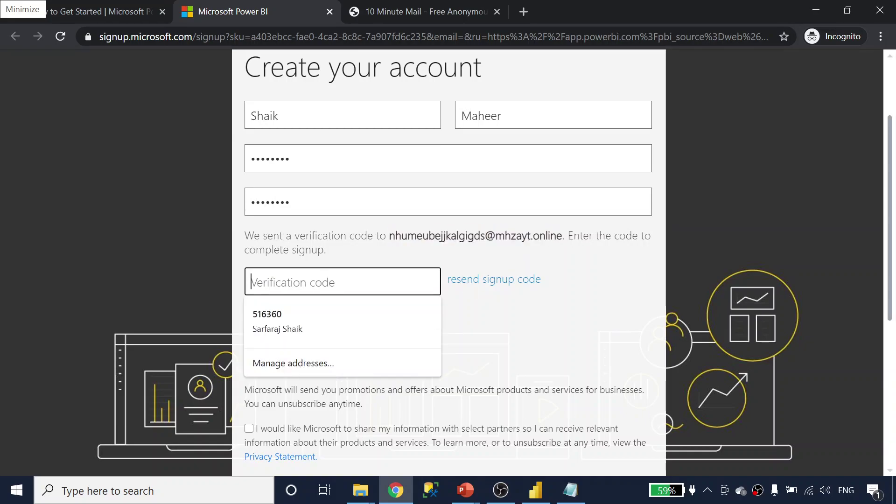
left_click(408, 15)
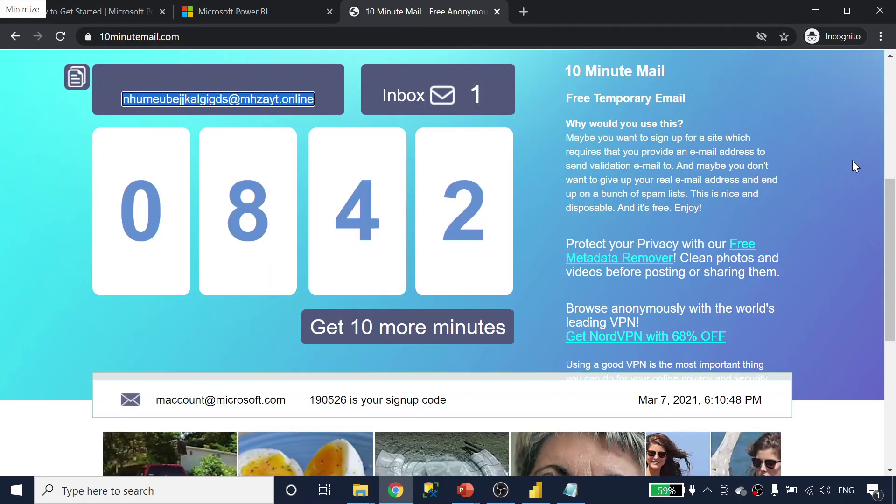
scroll(889, 262, "down", 3)
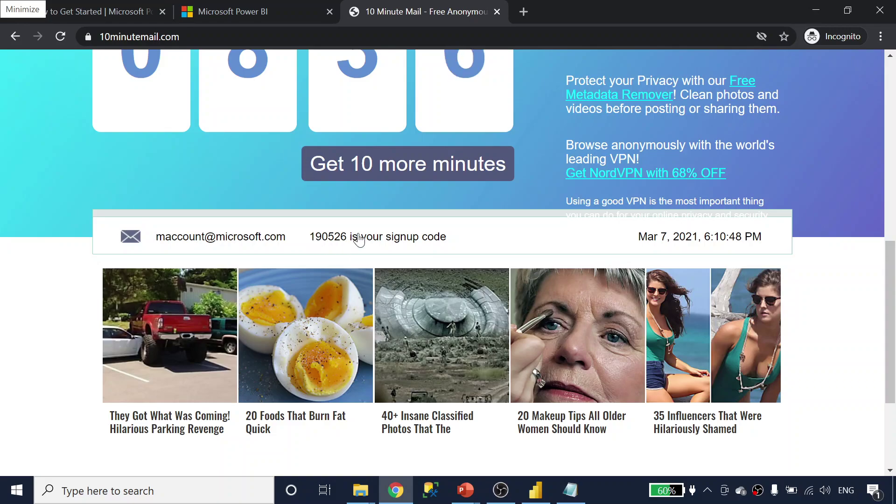
left_click(243, 7)
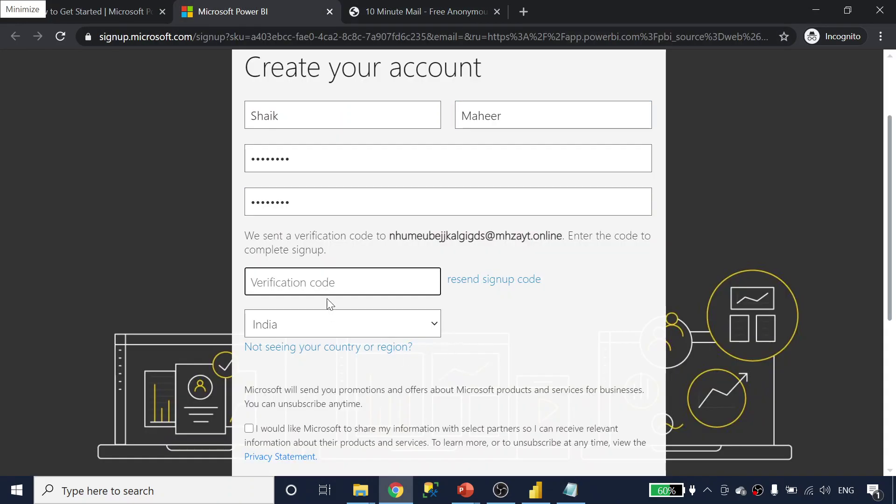
Enter the six-digit emailed verification code and click Start to create the account
left_click(329, 282)
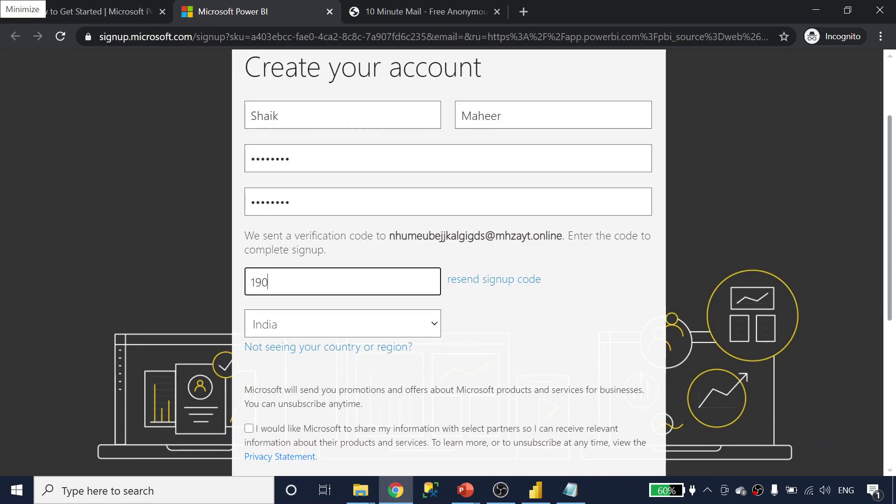
left_click_drag(892, 224, 893, 354)
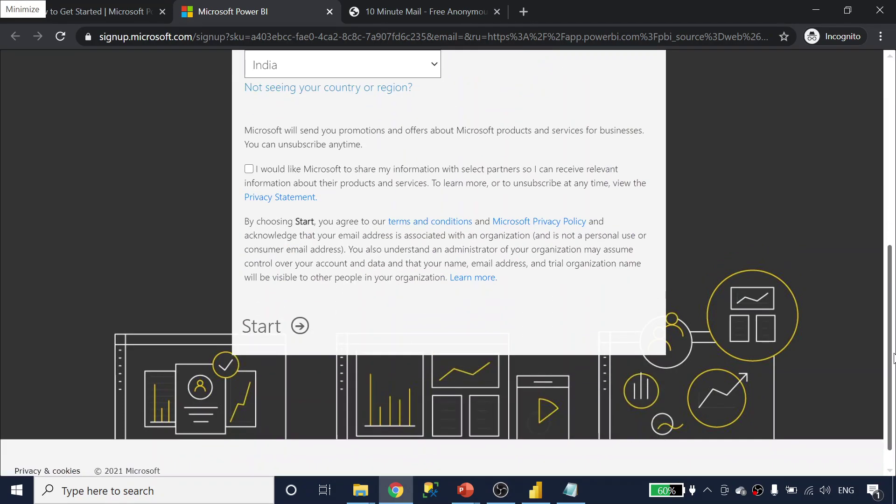
left_click(271, 329)
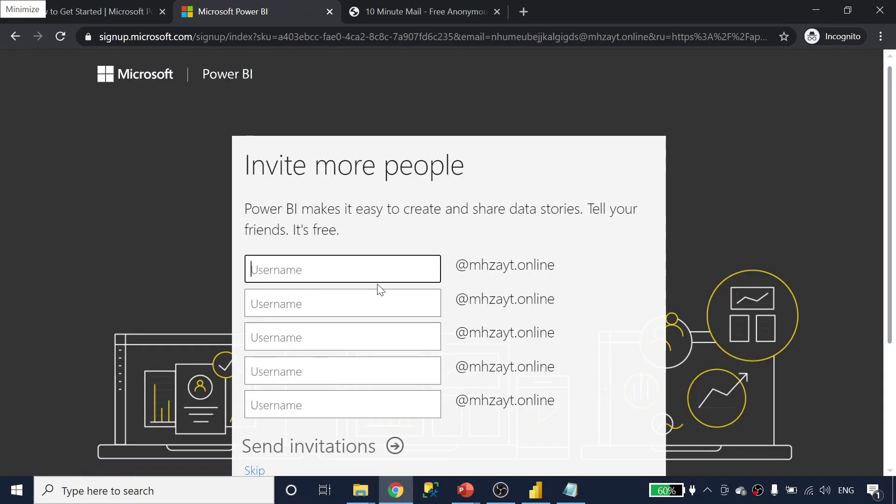
Skip the Invite more people page without inviting anyone
left_click_drag(890, 139, 891, 182)
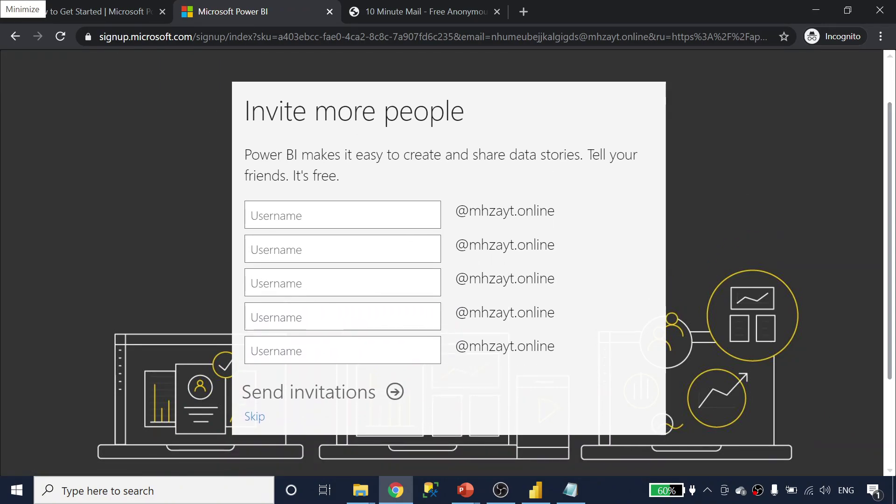
left_click_drag(251, 112, 398, 112)
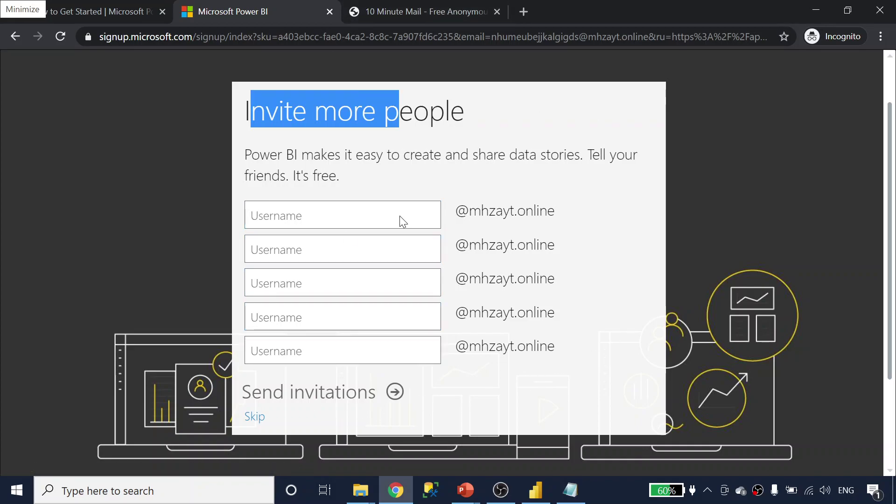
left_click(256, 421)
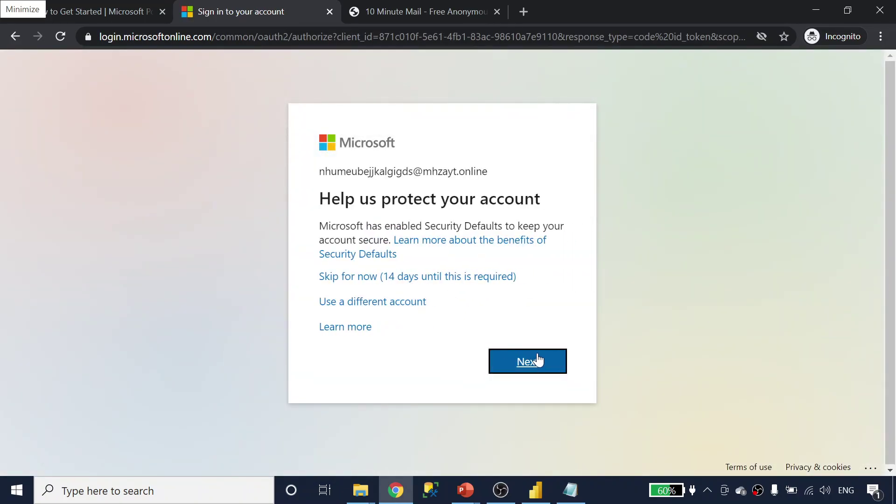
Defer the account protection setup with Skip for now and accept Stay signed in
left_click(521, 362)
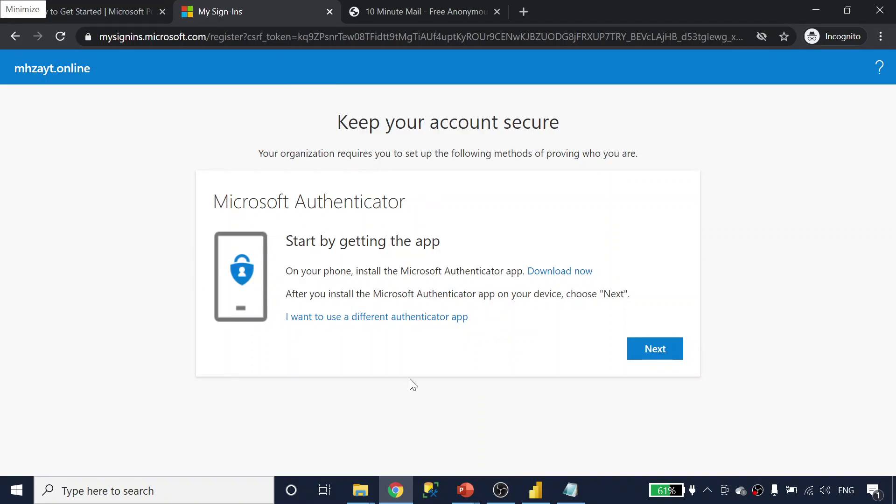
left_click(24, 40)
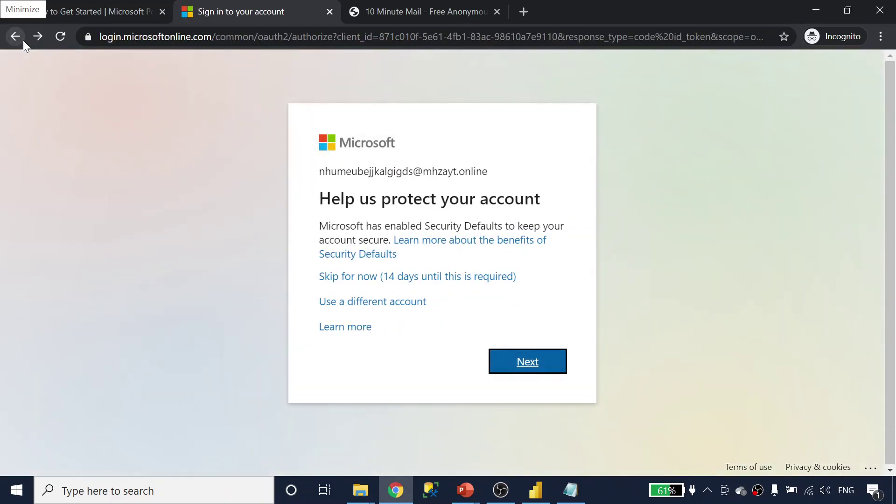
left_click(360, 280)
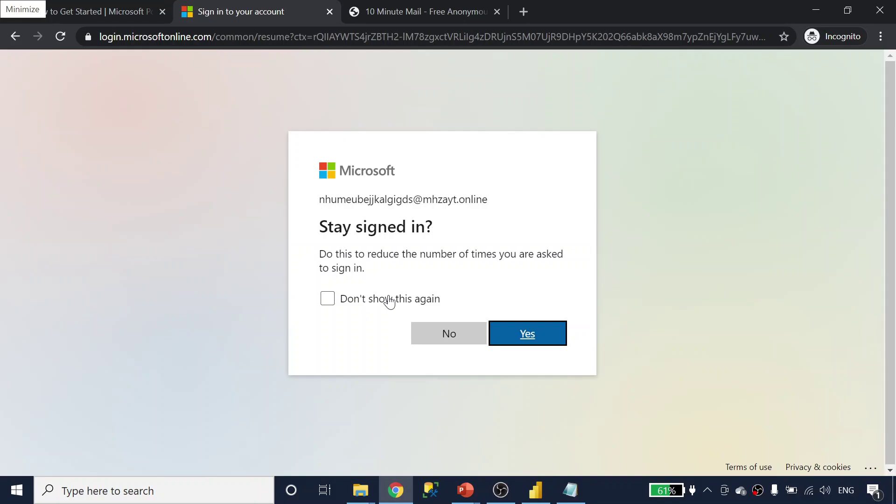
left_click(528, 339)
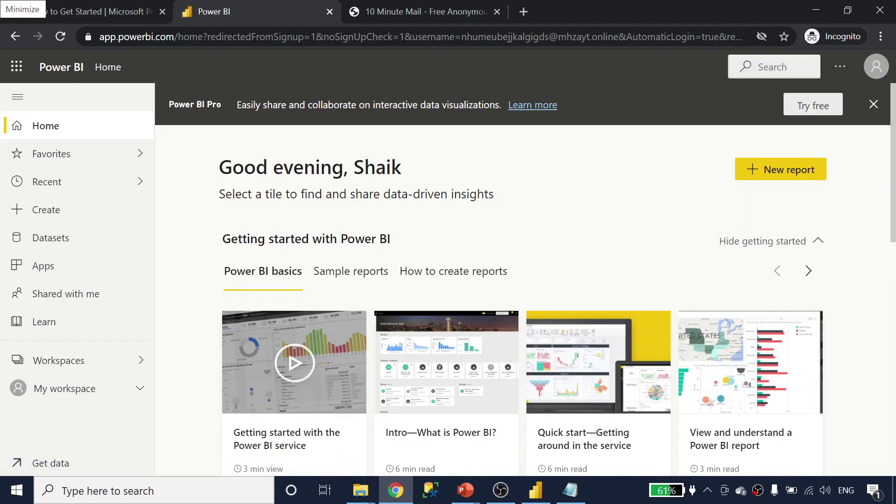
Dismiss the Power BI Pro banner and briefly check the Power BI Desktop sample report
left_click_drag(219, 167, 320, 167)
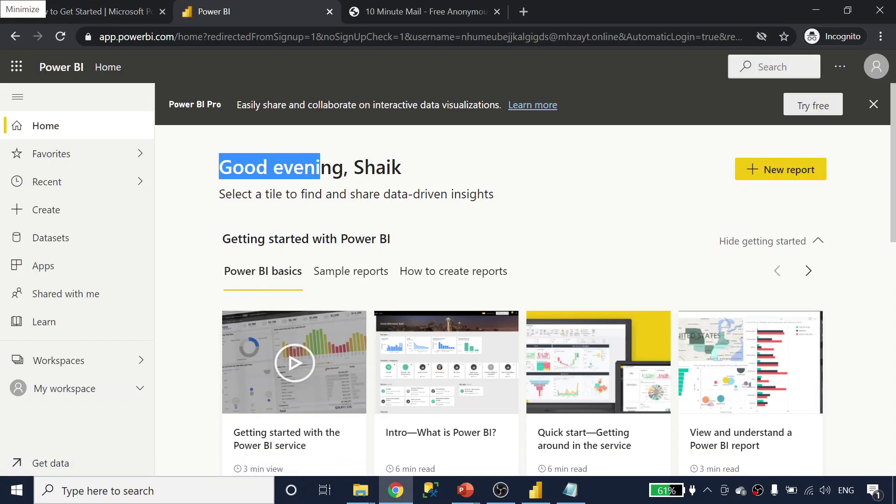
left_click(873, 105)
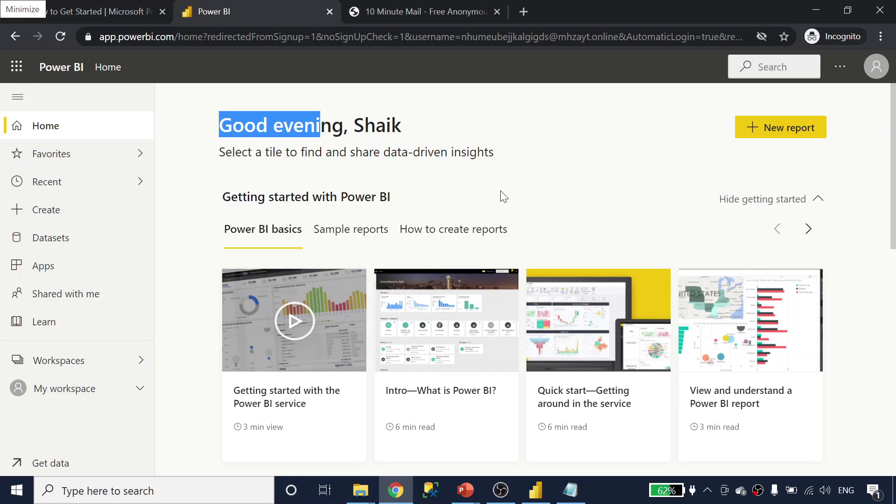
left_click(546, 498)
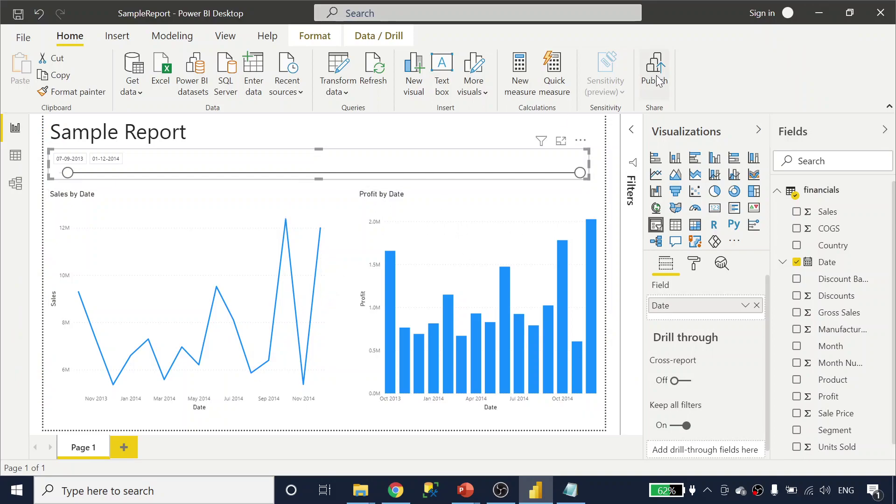
left_click(812, 11)
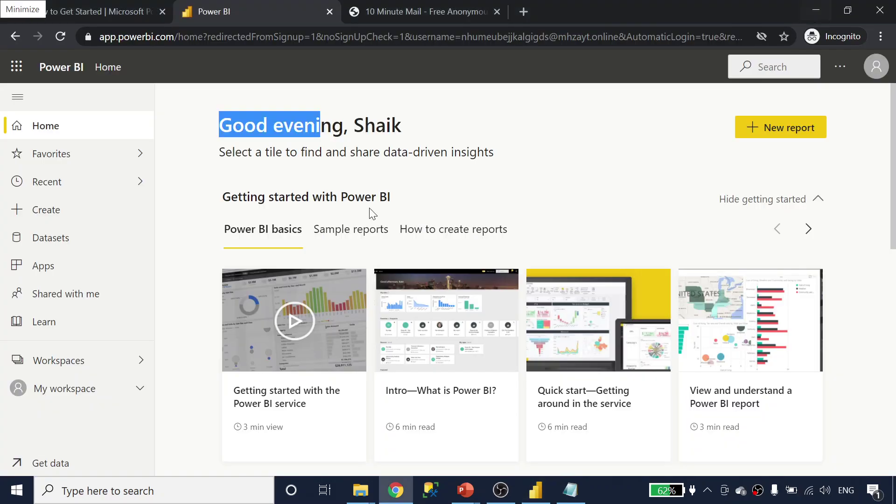
Switch to the PowerPoint slide show and advance to the closing Thank you slide
left_click(475, 199)
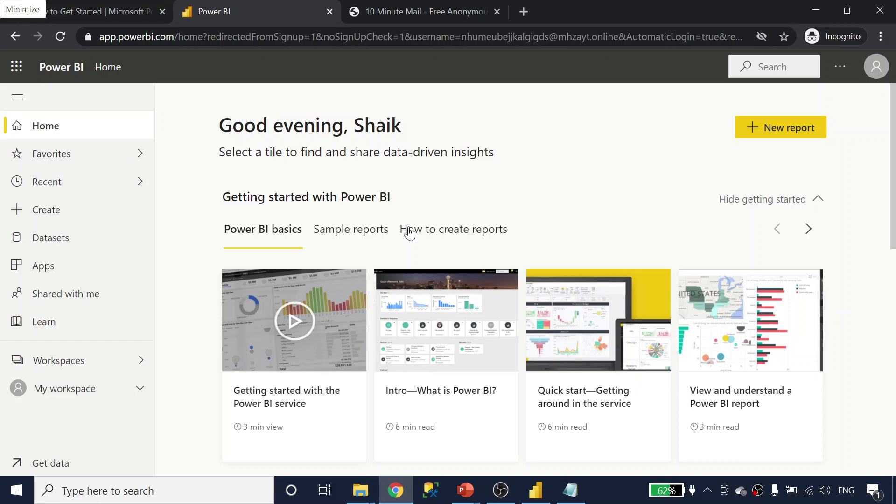
key("alt+Tab")
key("alt+Tab")
key("alt+Tab")
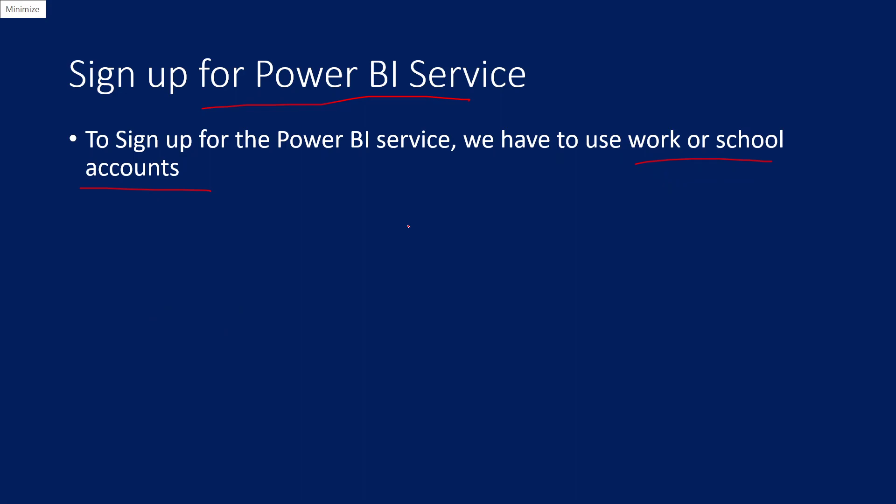
key("Right")
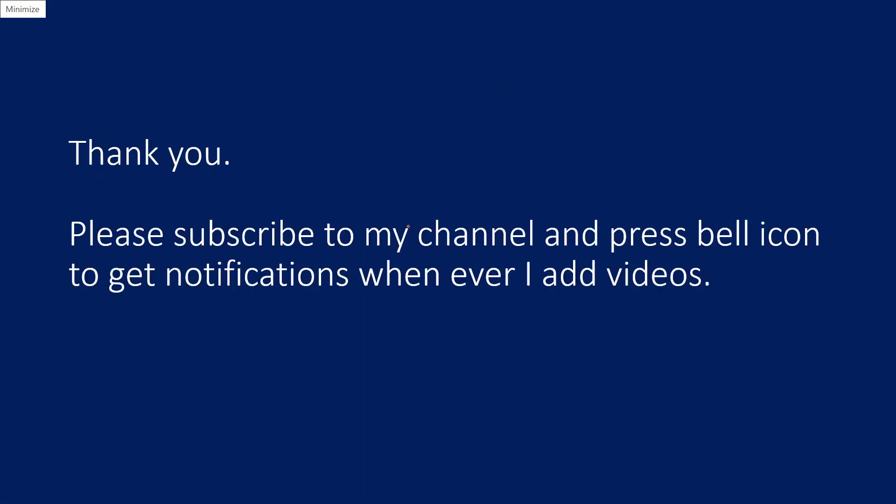